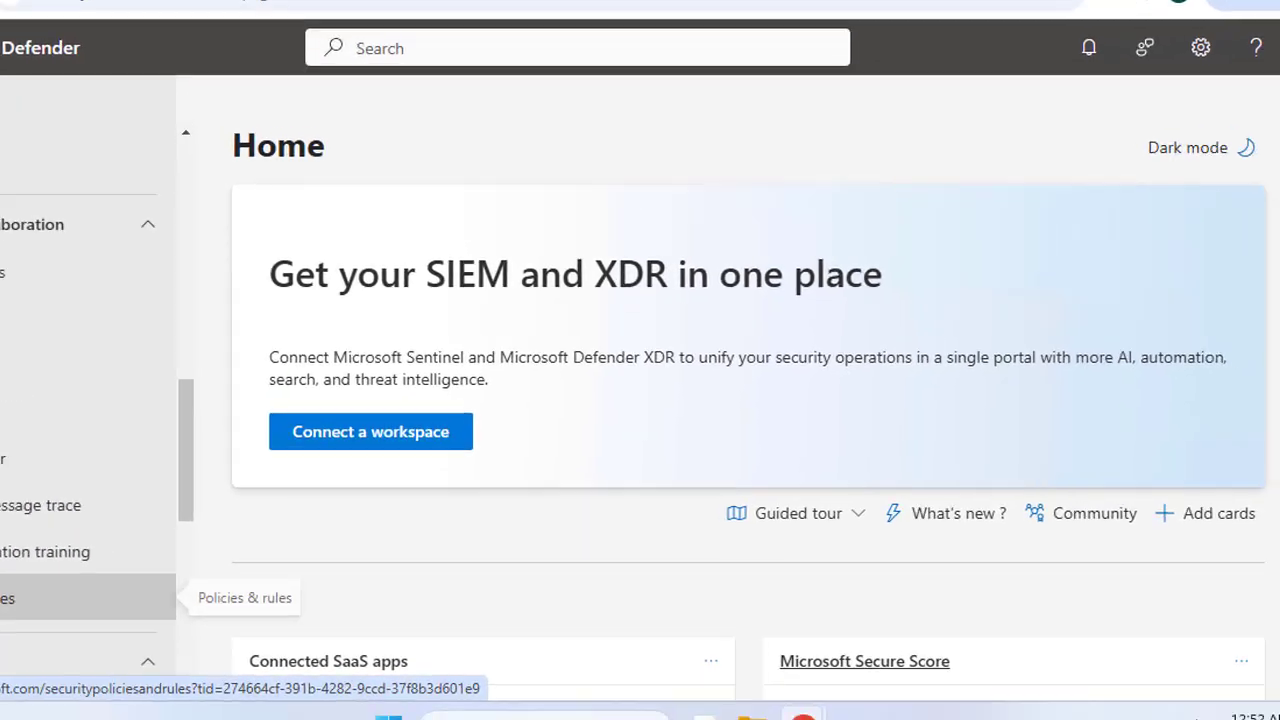
- Open the Safe Attachments list among the threat policies under Policies & rules
left_click(105, 640)
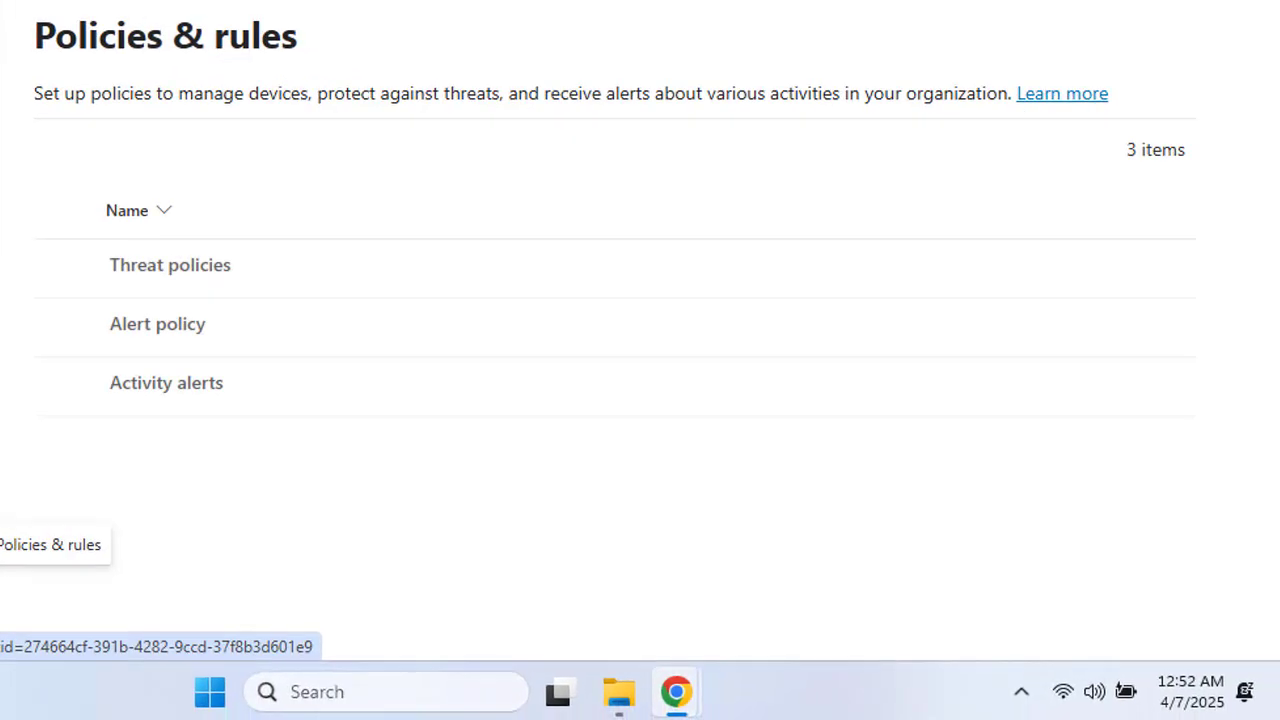
left_click(163, 270)
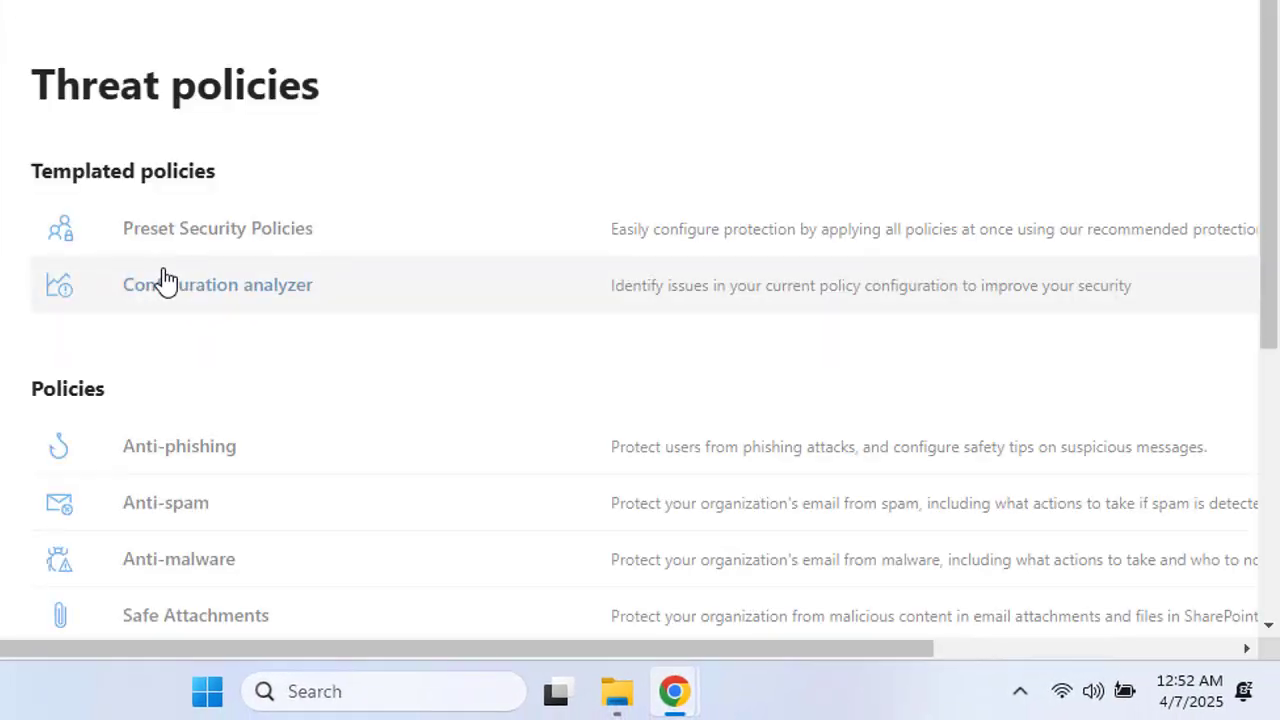
scroll(500, 295, "down", 2)
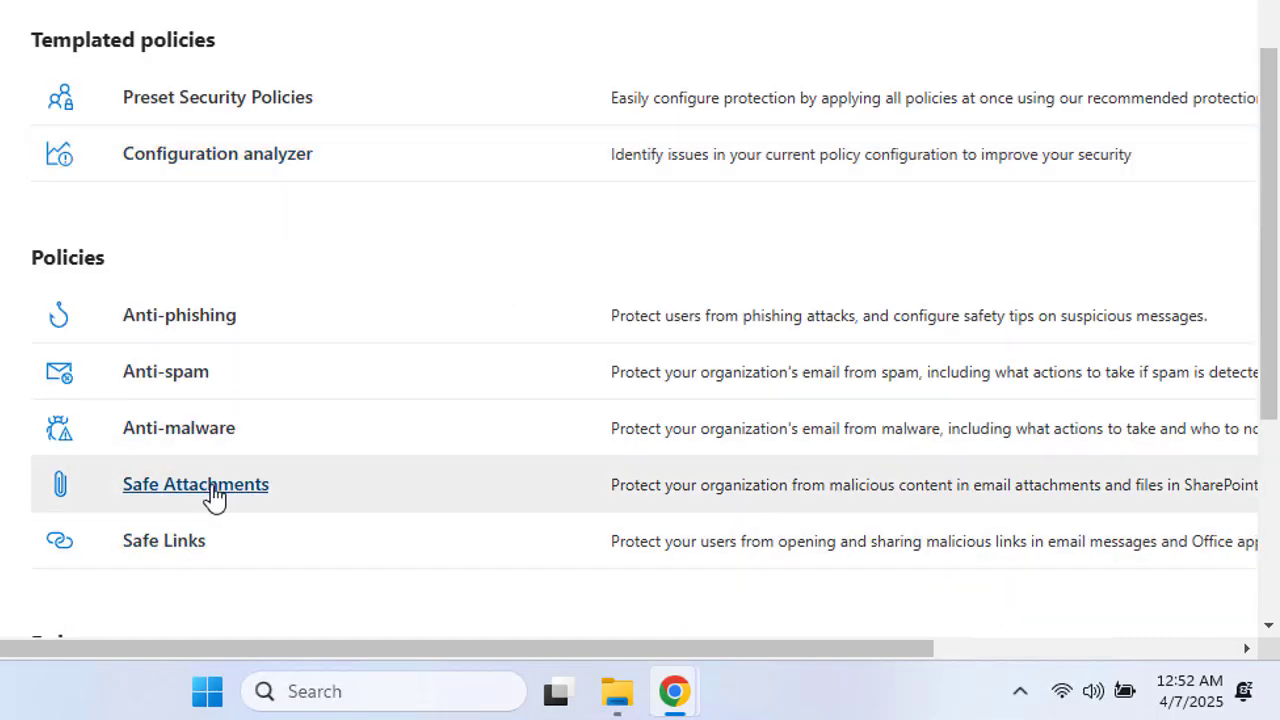
left_click(214, 490)
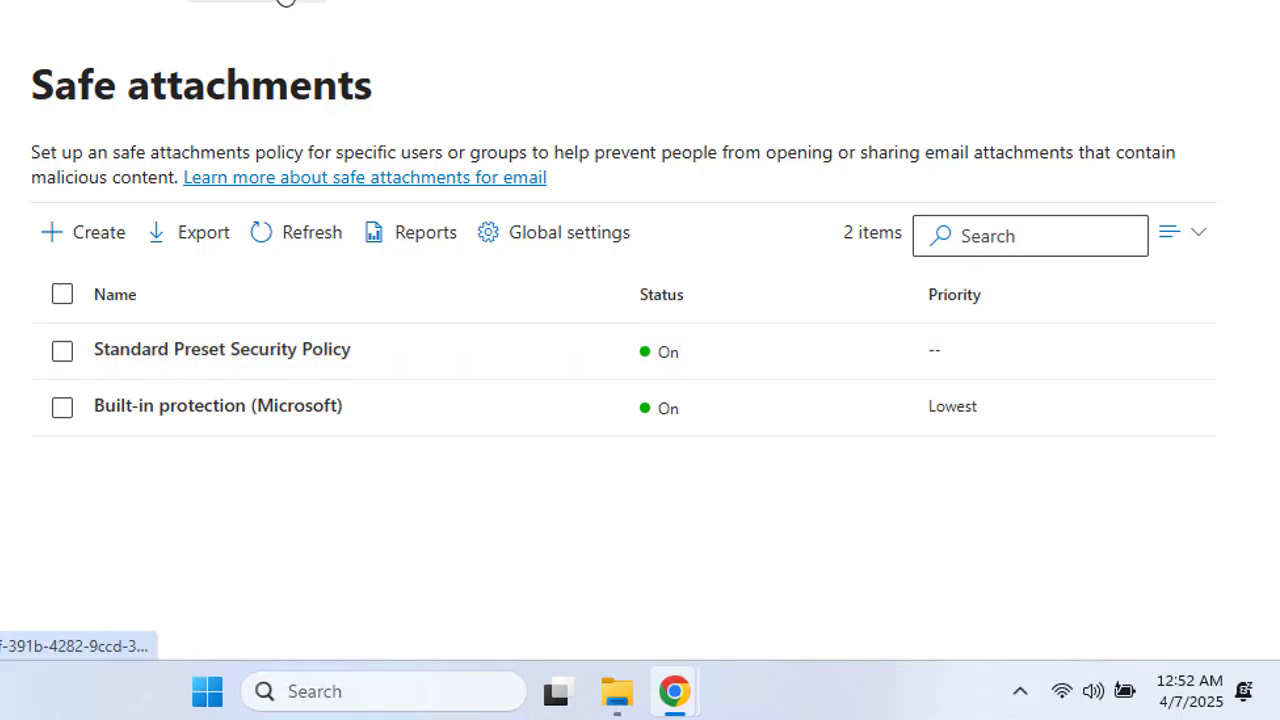
- Turn off Standard protection in the Preset Security Policies
left_click(286, 1)
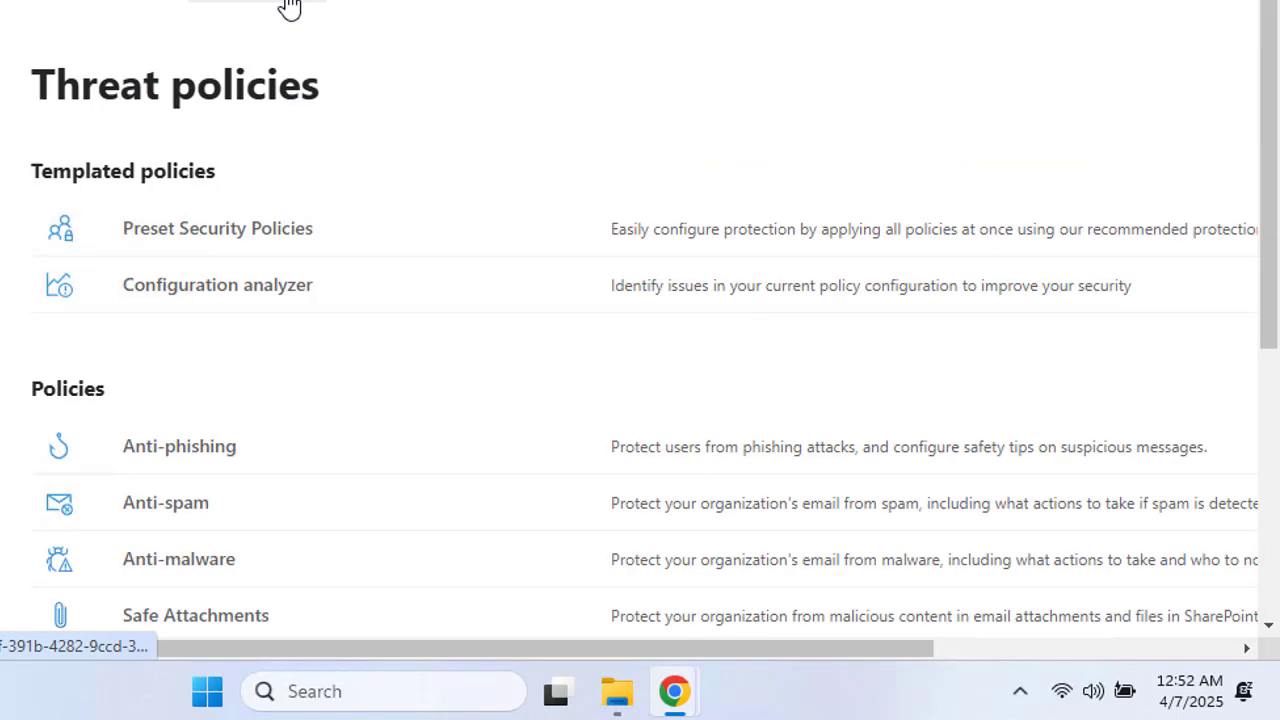
left_click(229, 248)
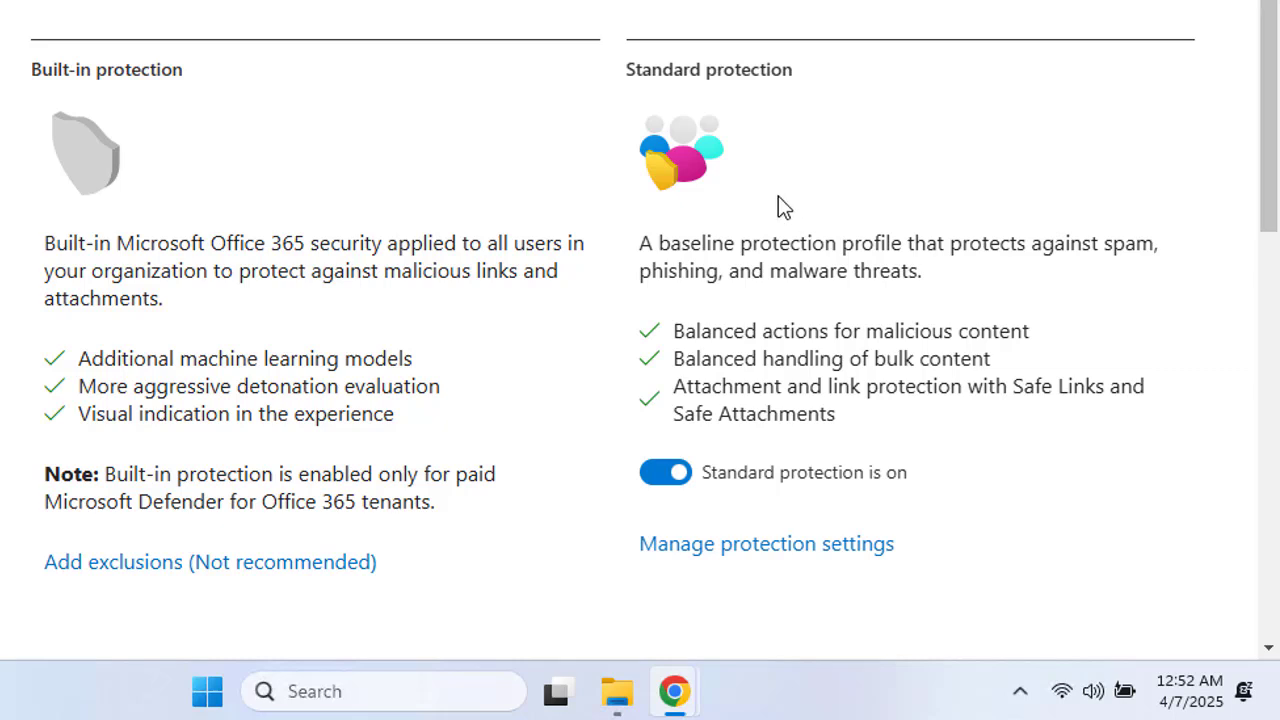
left_click(677, 484)
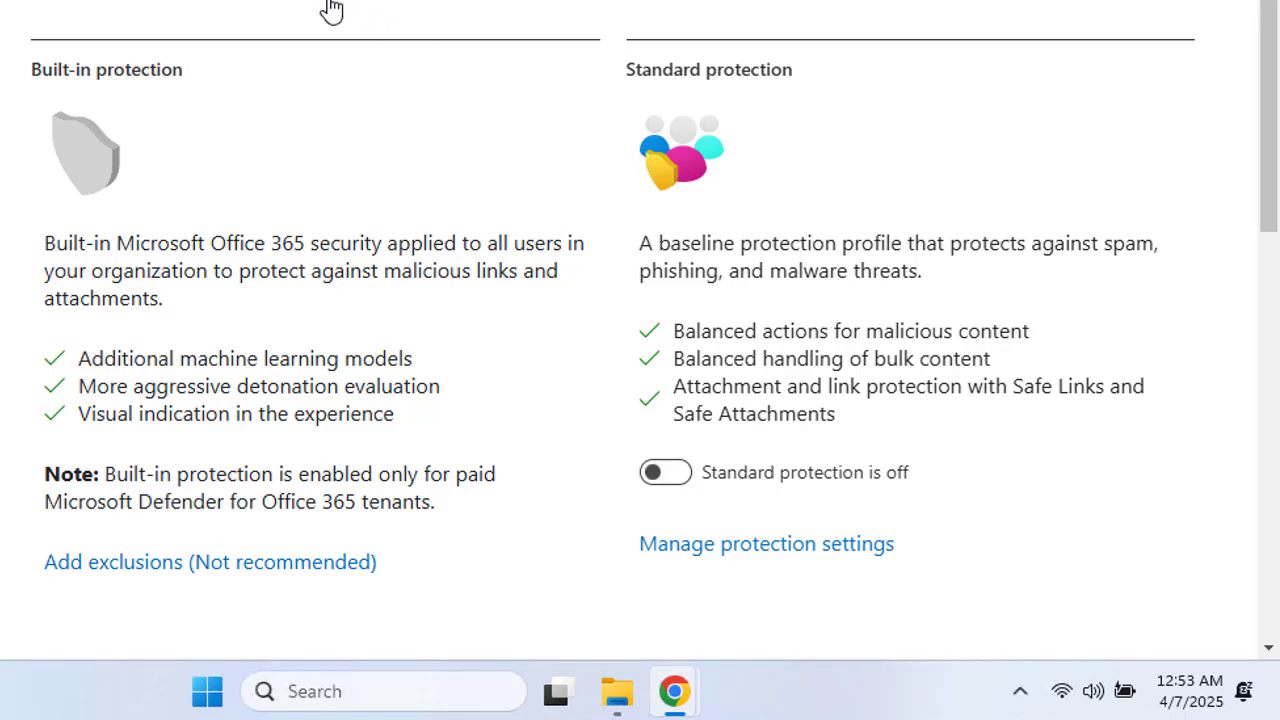
- Start a new Safe Attachments policy named jsssa and proceed to its user and domain settings
left_click(275, 2)
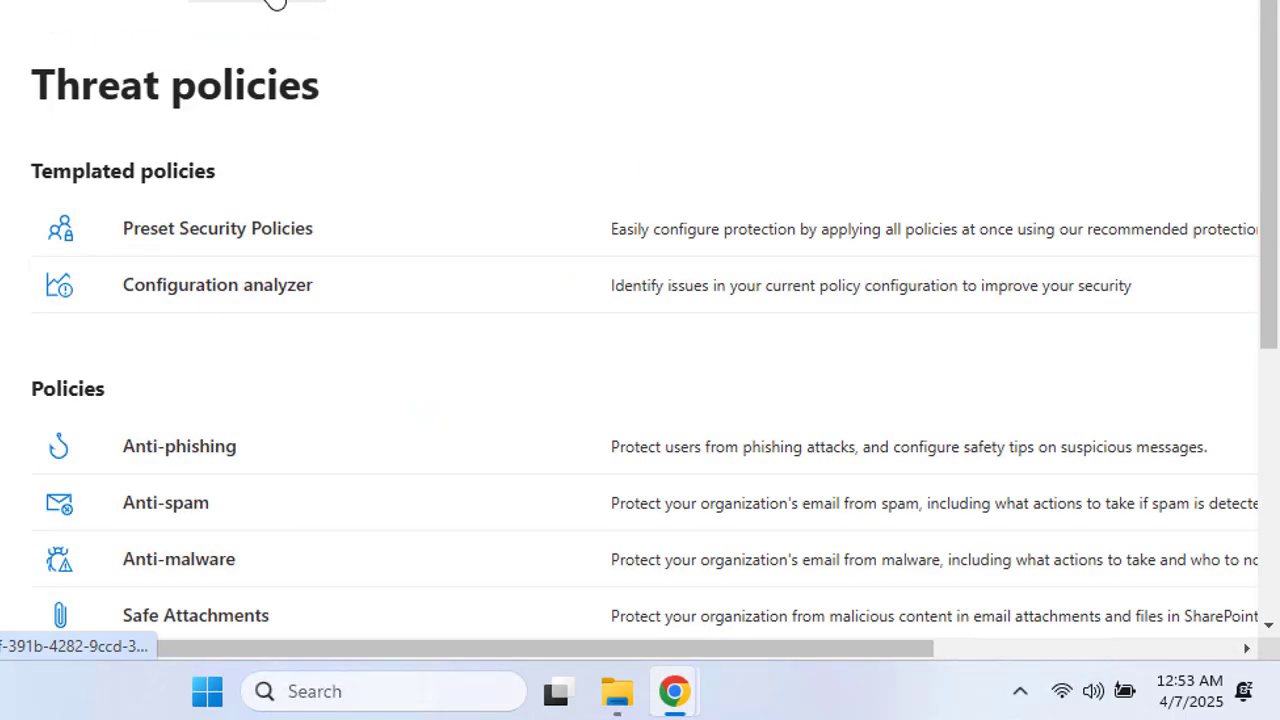
scroll(323, 114, "down", 3)
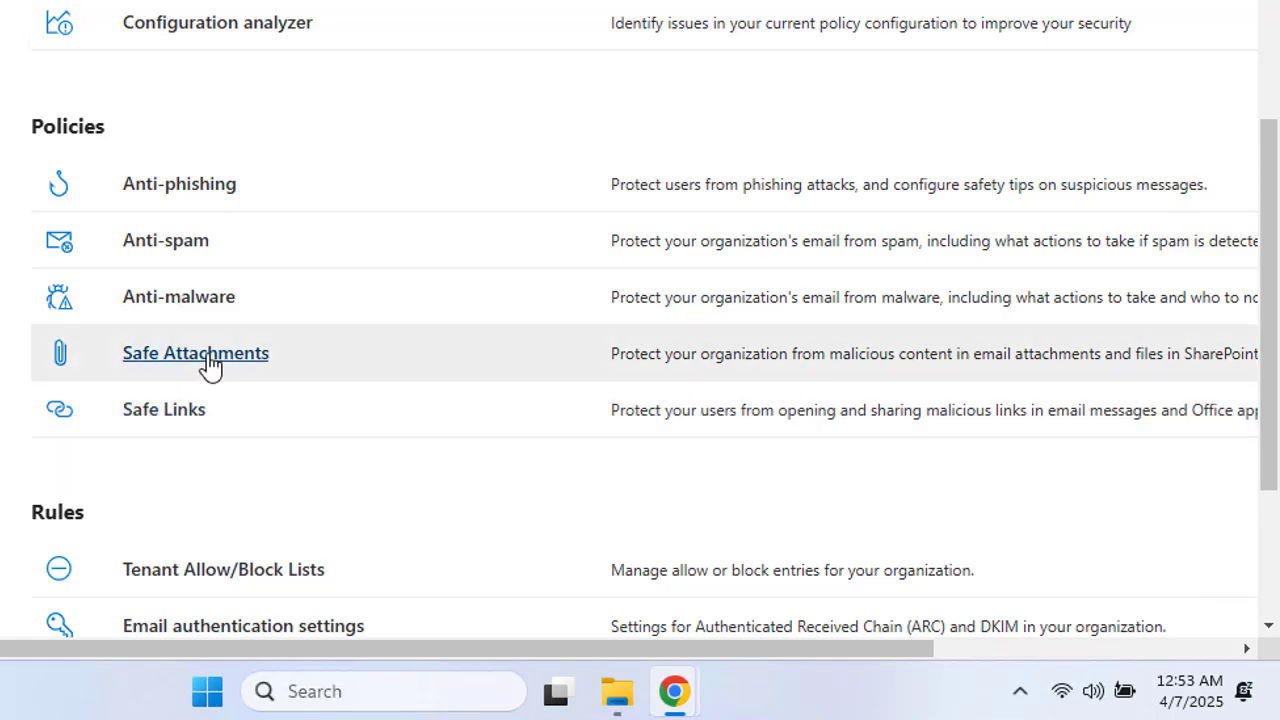
left_click(205, 357)
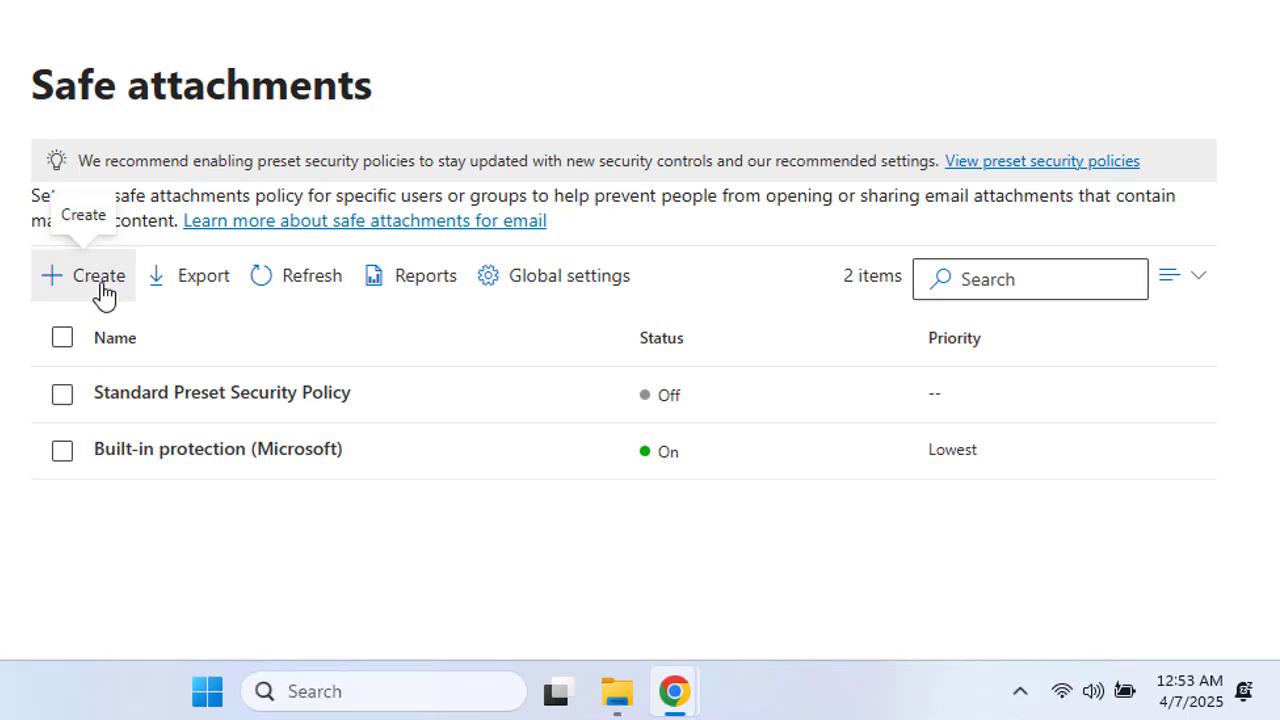
left_click(103, 289)
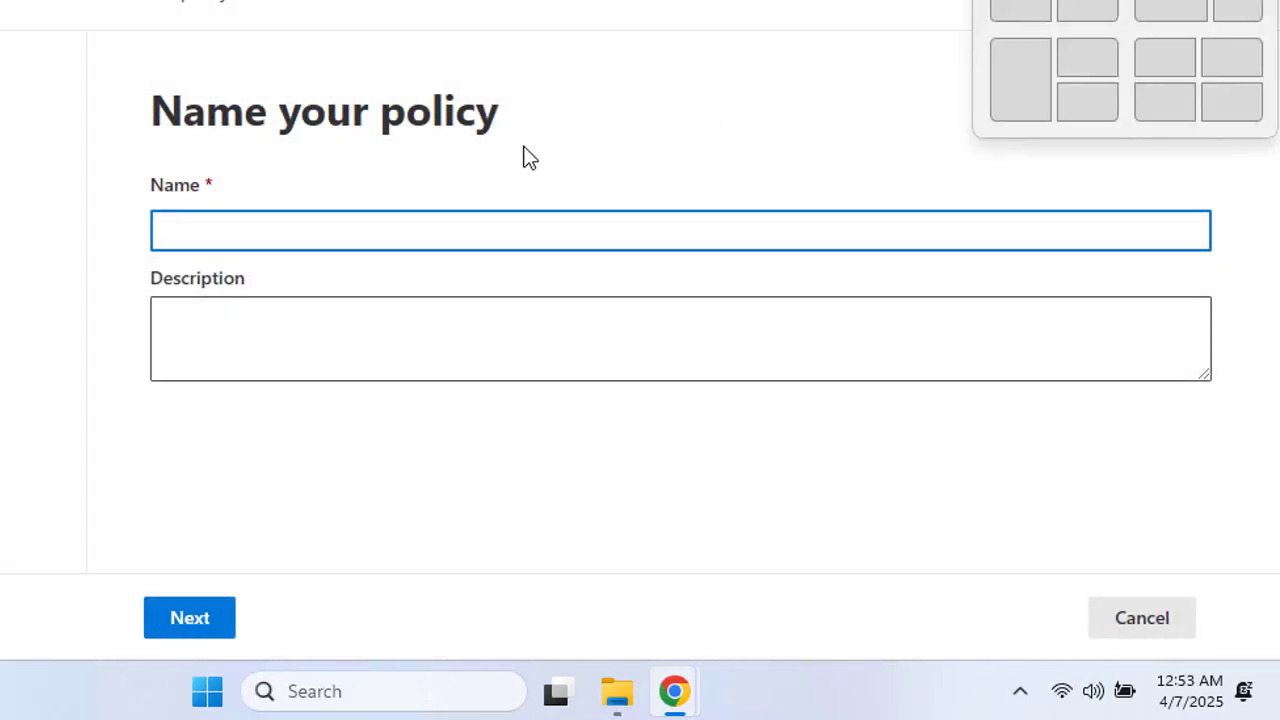
left_click(390, 226)
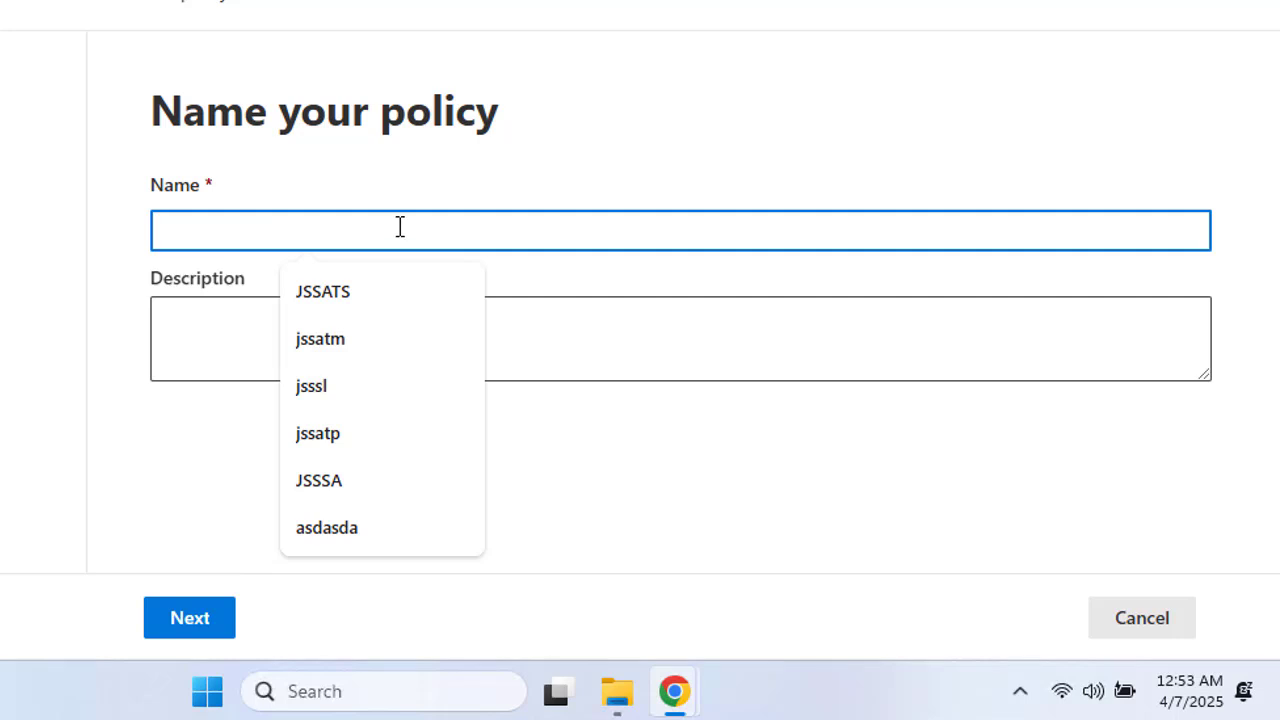
type("jss")
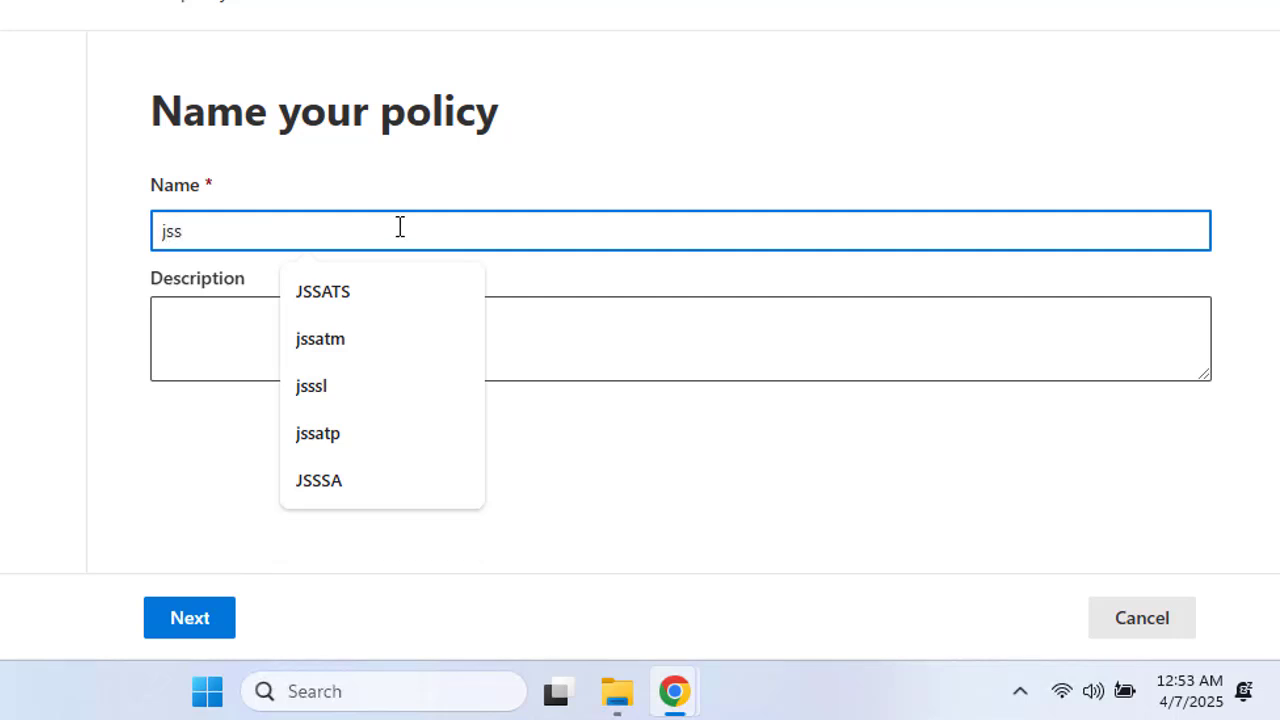
type("sa")
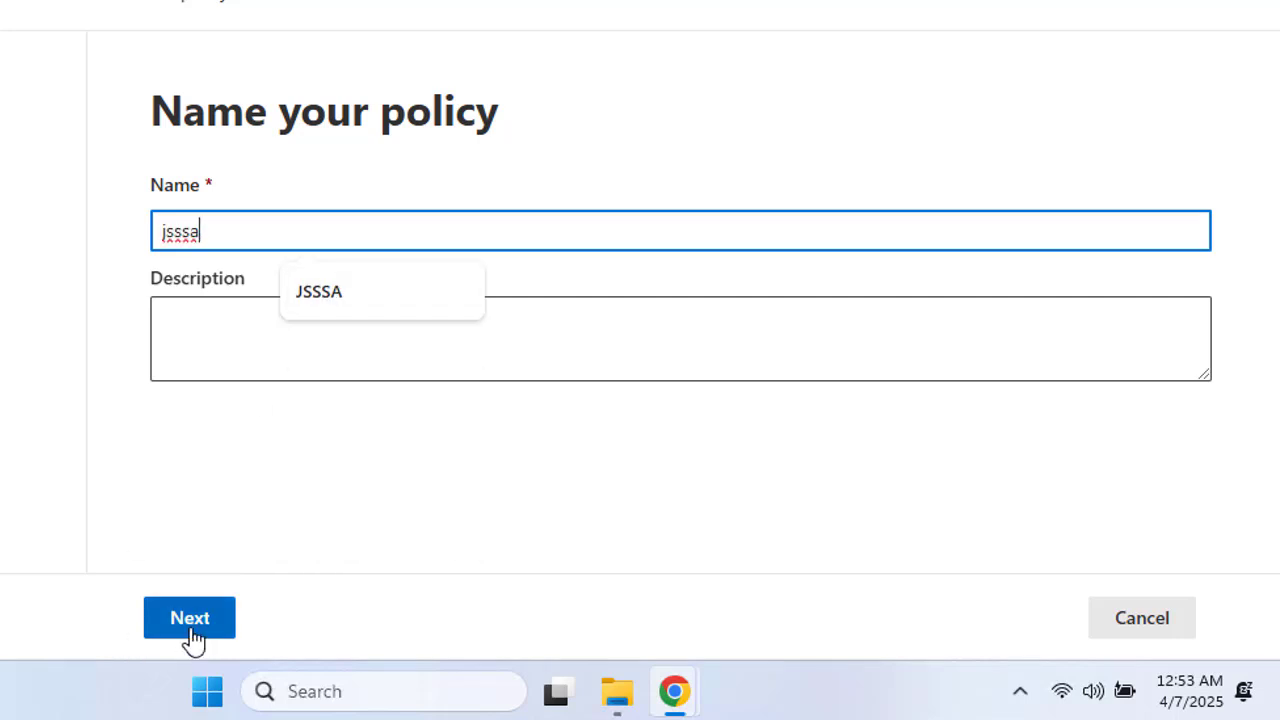
left_click(188, 630)
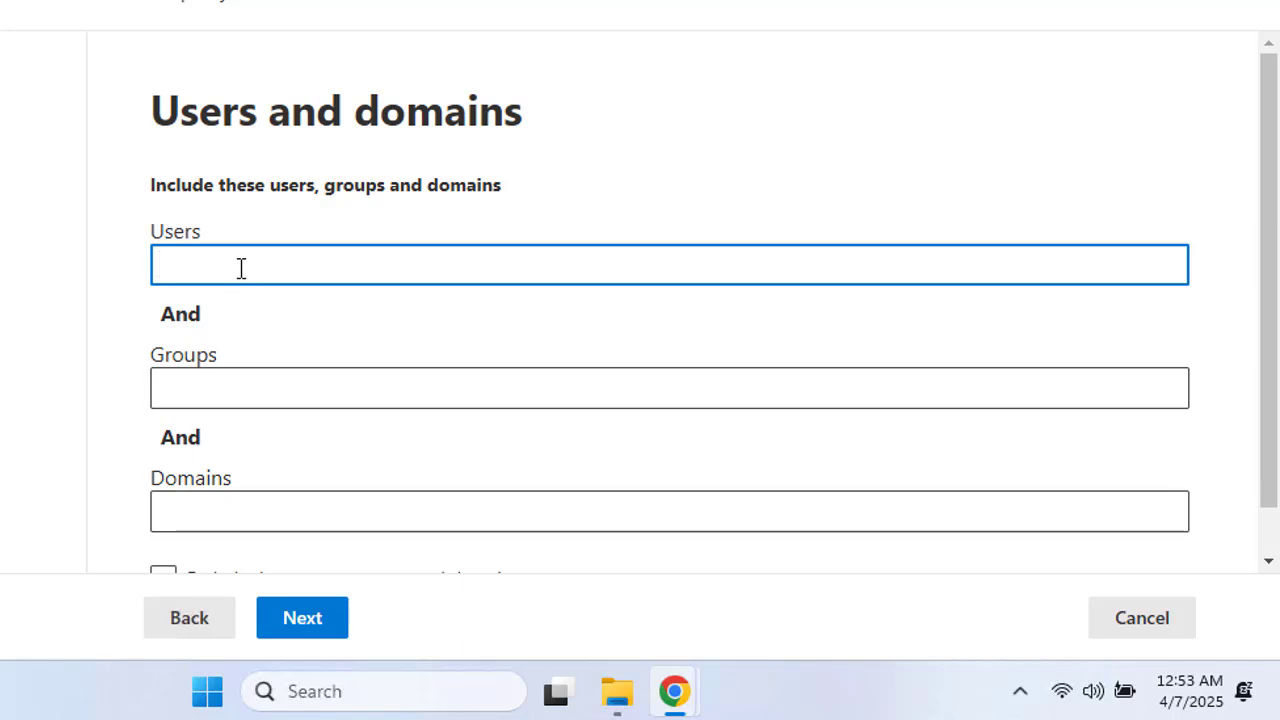
- Include the users JSStestuser2 and Team in the policy and continue to its settings
type("j")
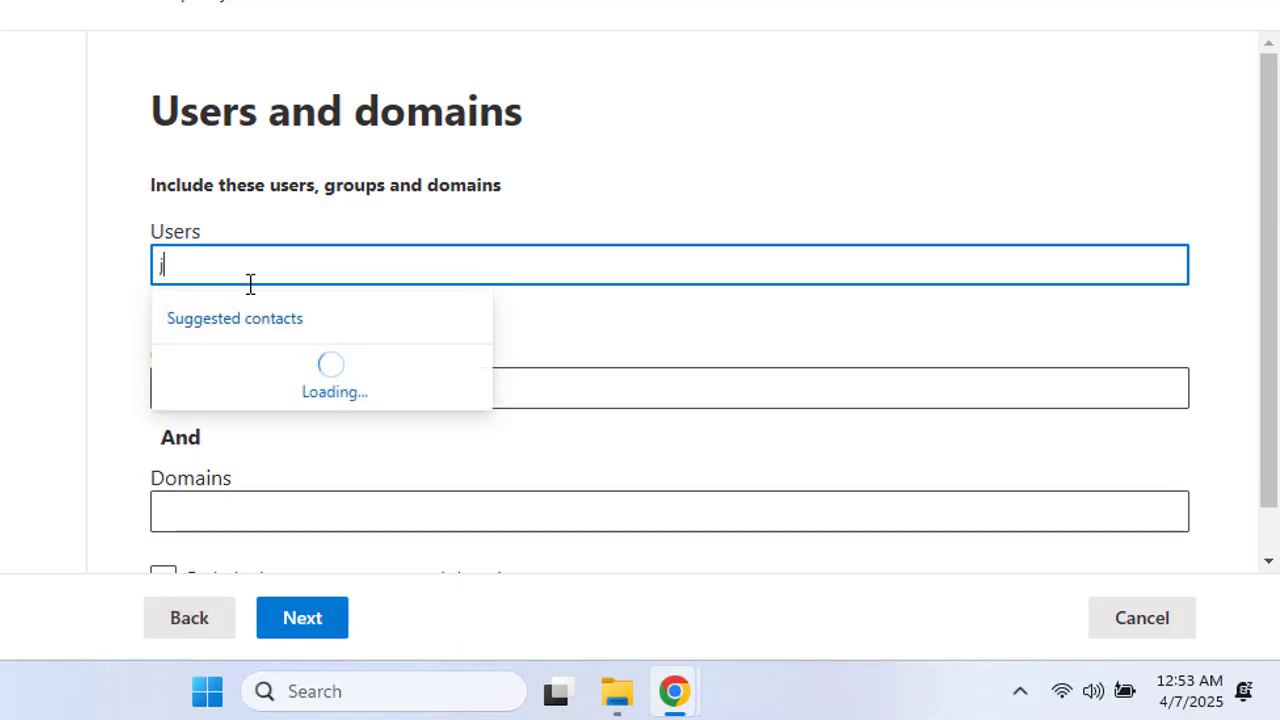
left_click(366, 384)
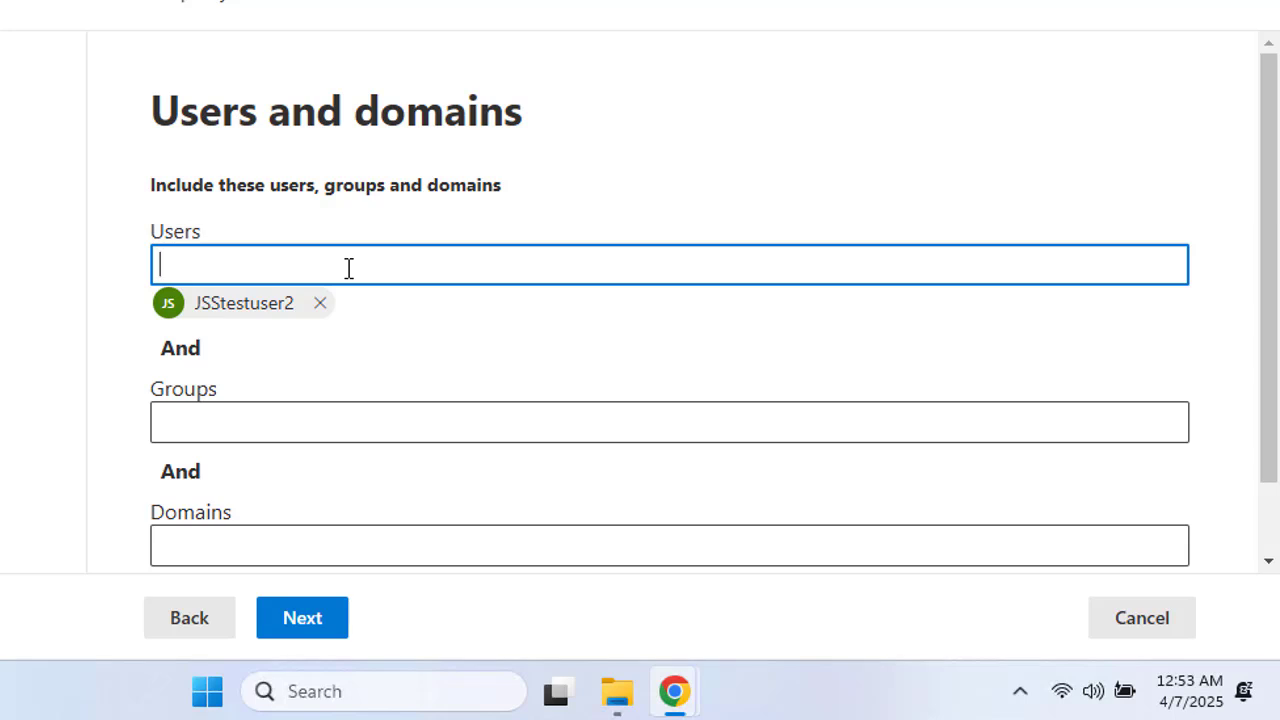
type("te")
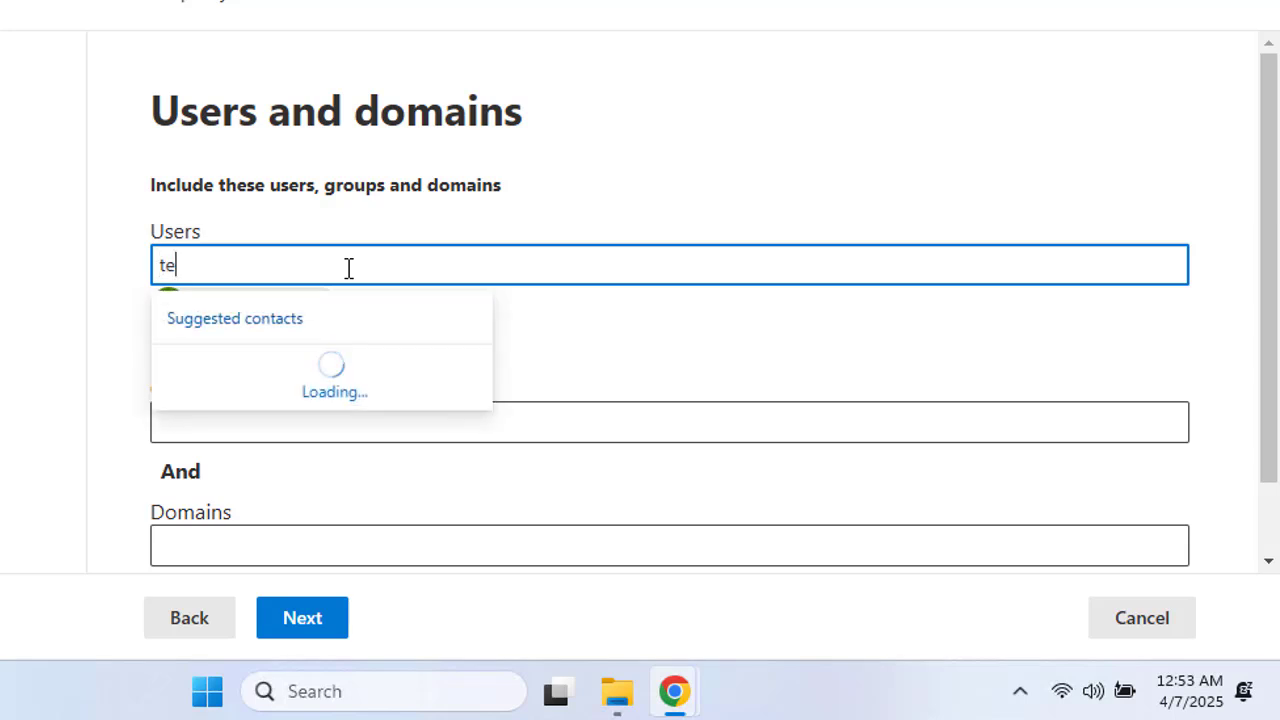
left_click(312, 367)
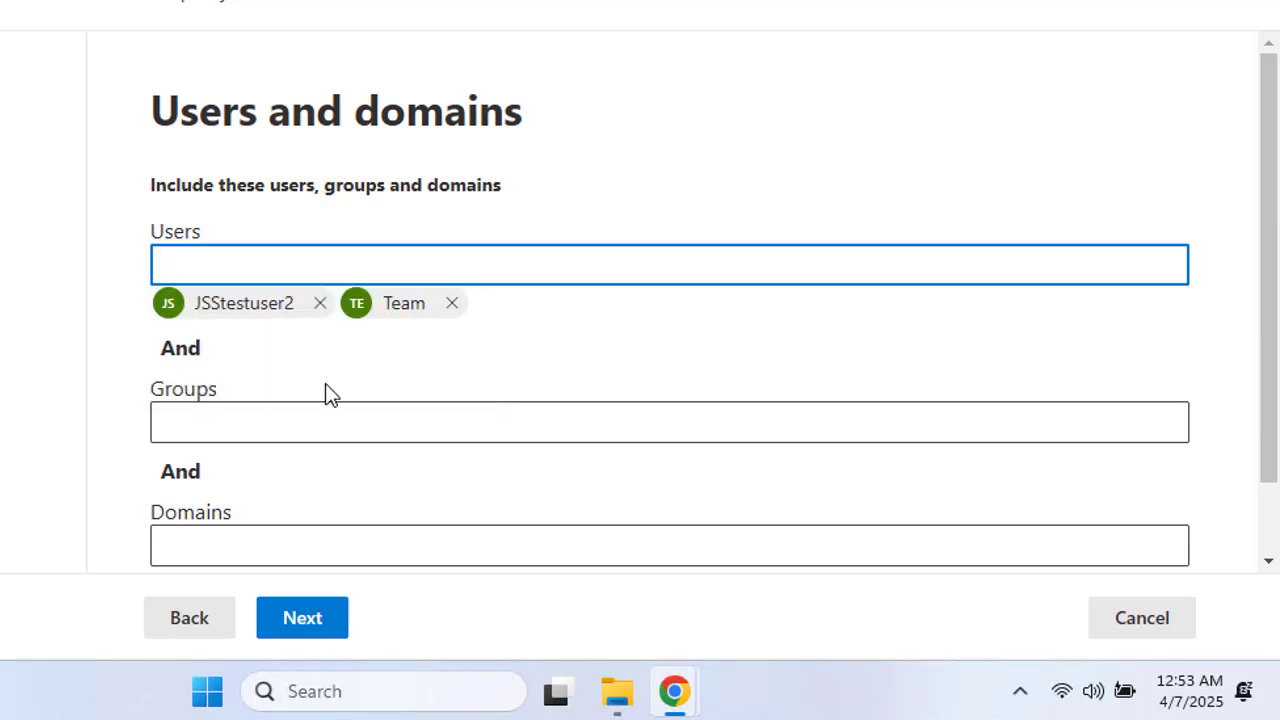
scroll(325, 383, "down", 1)
left_click(323, 626)
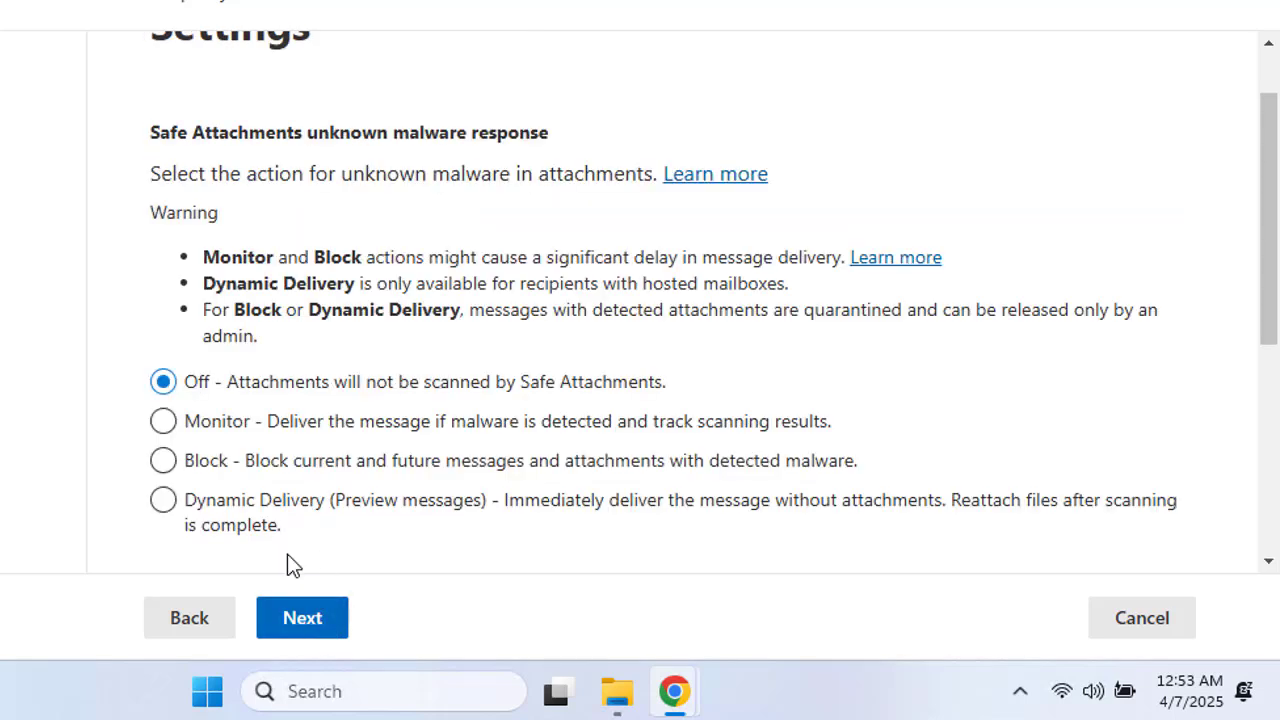
- Set the unknown malware response to Dynamic Delivery (Preview messages) and continue to the policy review
scroll(165, 137, "up", 1)
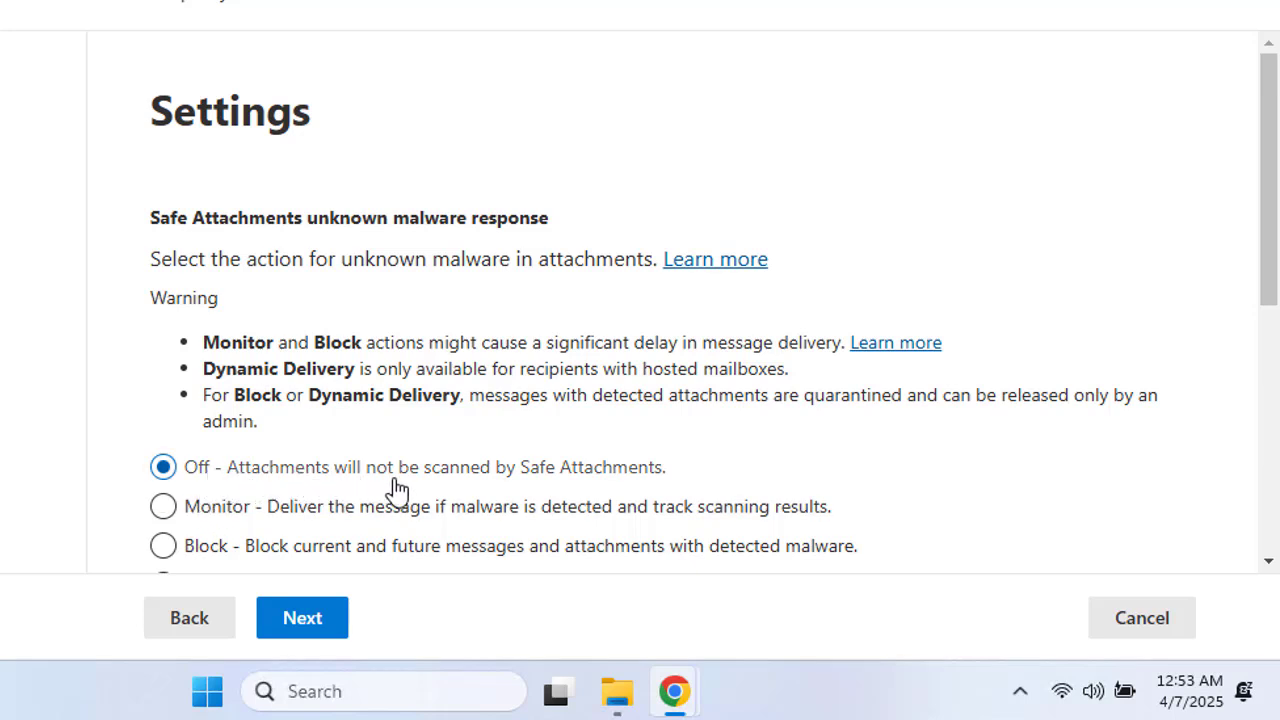
scroll(540, 478, "down", 3)
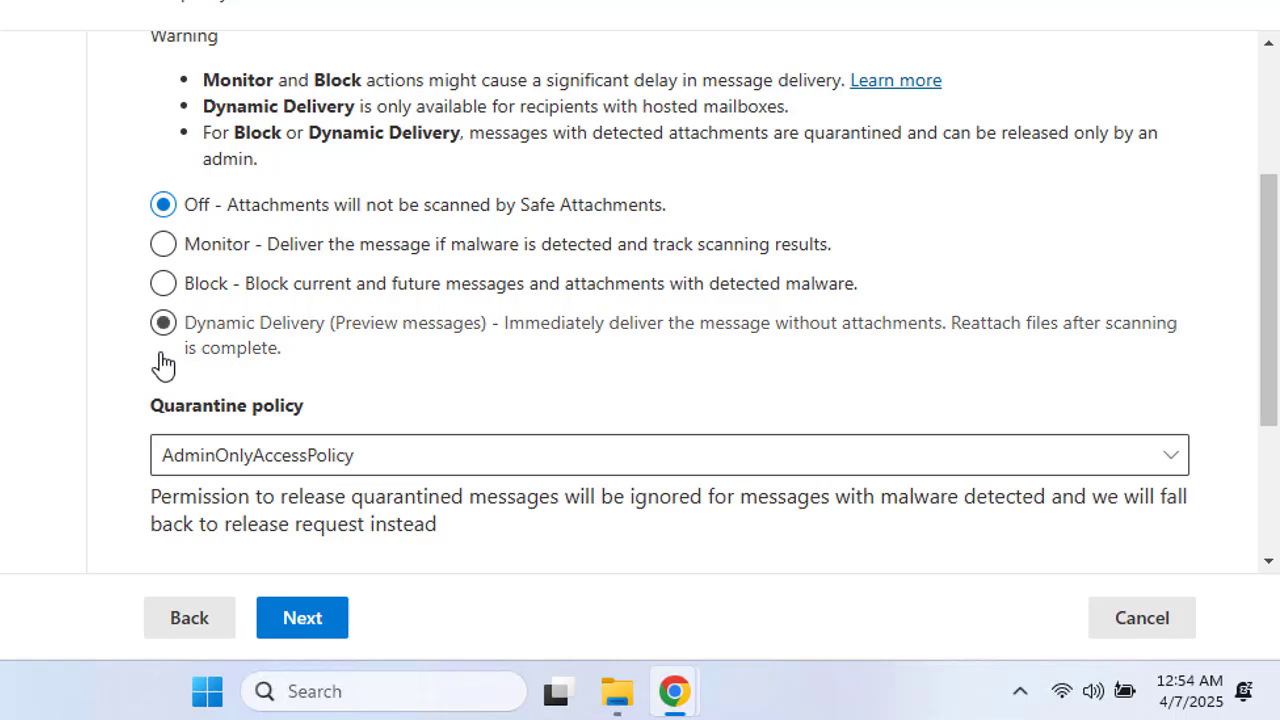
left_click(164, 322)
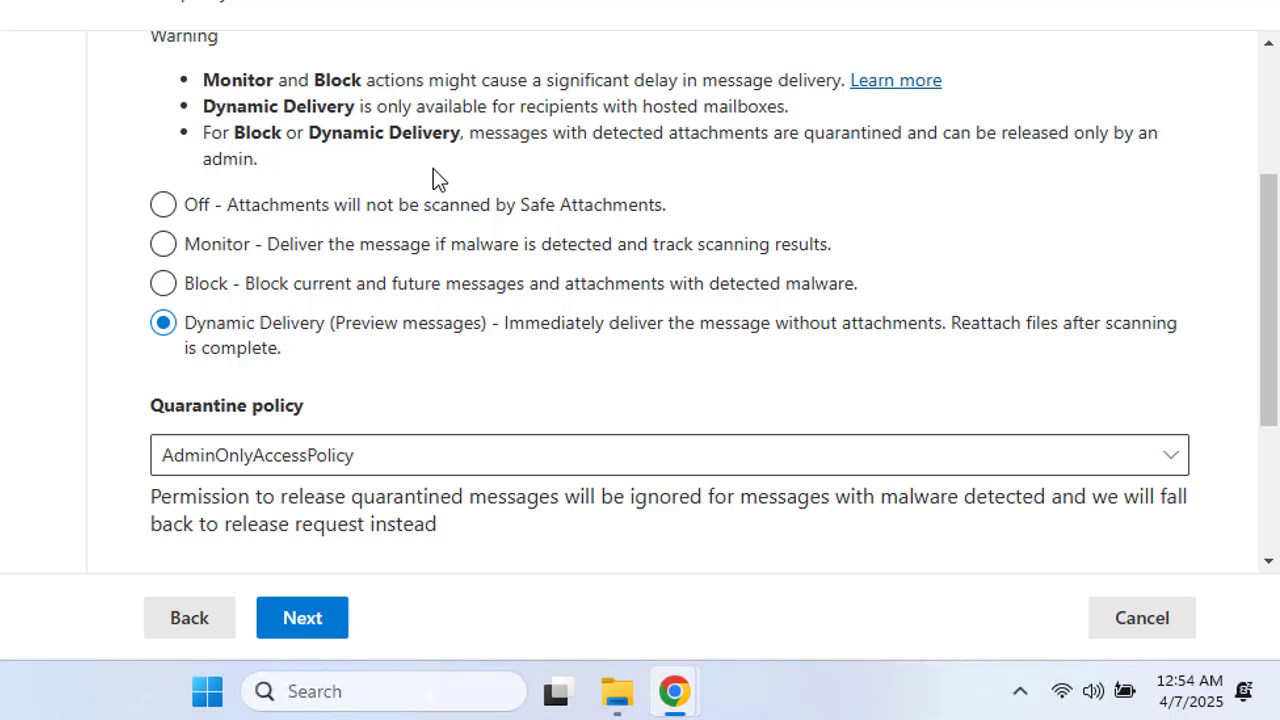
scroll(283, 224, "down", 3)
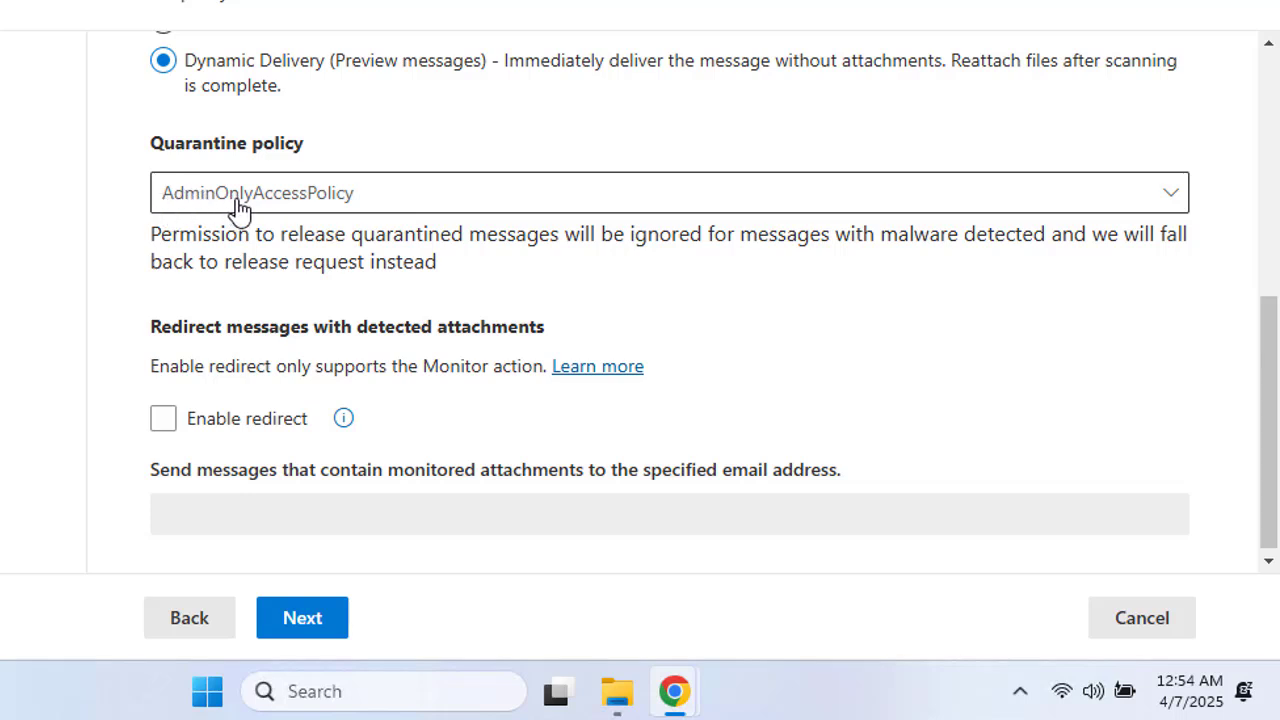
scroll(423, 284, "down", 1)
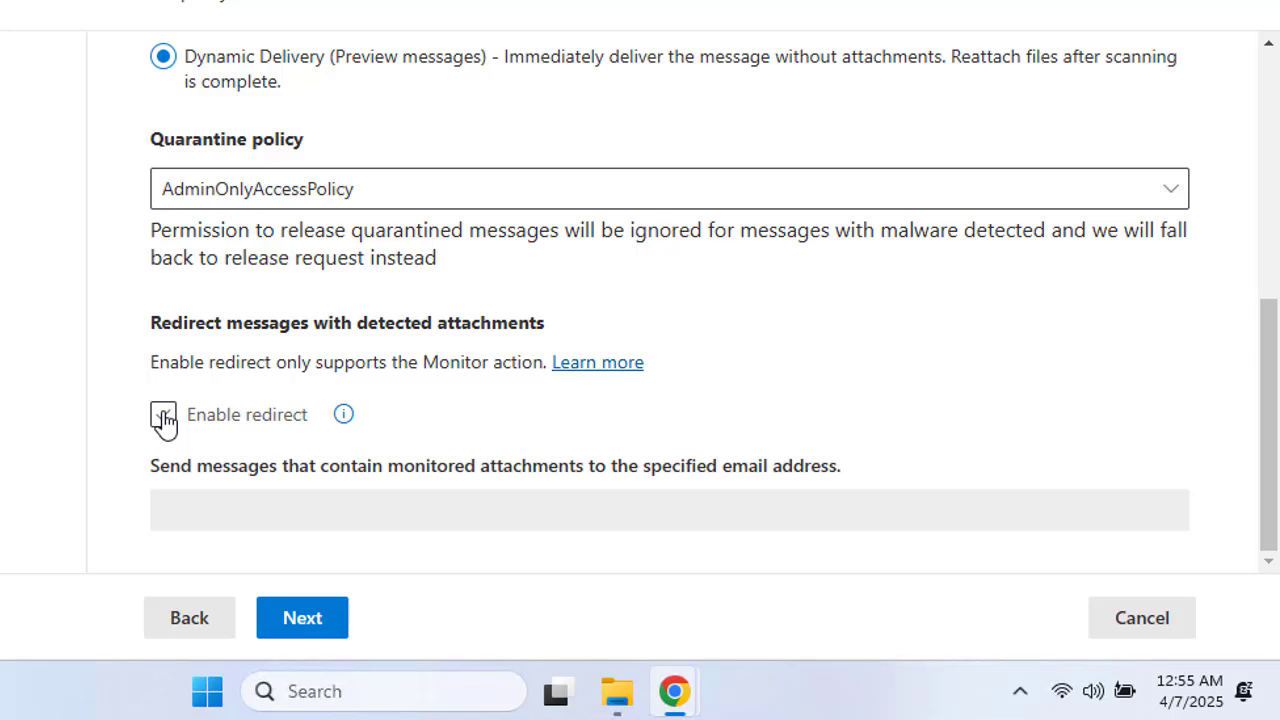
left_click(302, 628)
- Review the jsssa policy's users and settings, submit it, and return to the Safe Attachments list
scroll(370, 313, "down", 3)
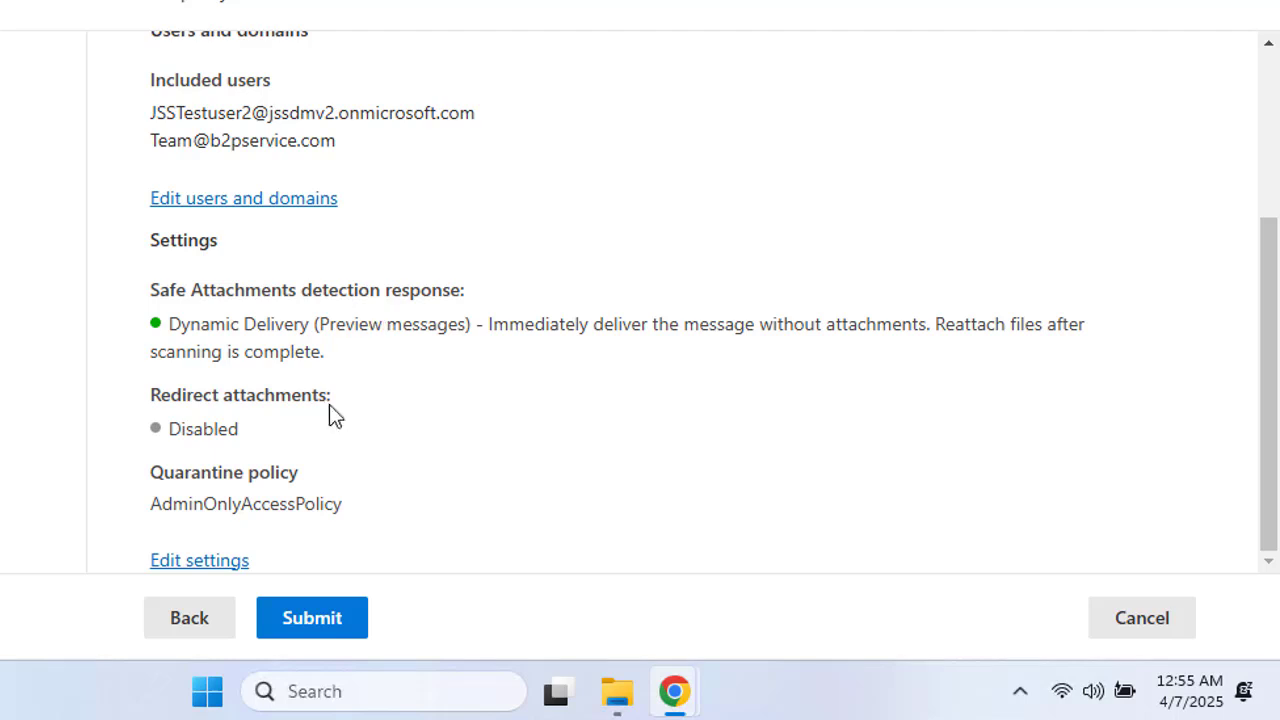
scroll(328, 407, "up", 3)
scroll(309, 380, "down", 3)
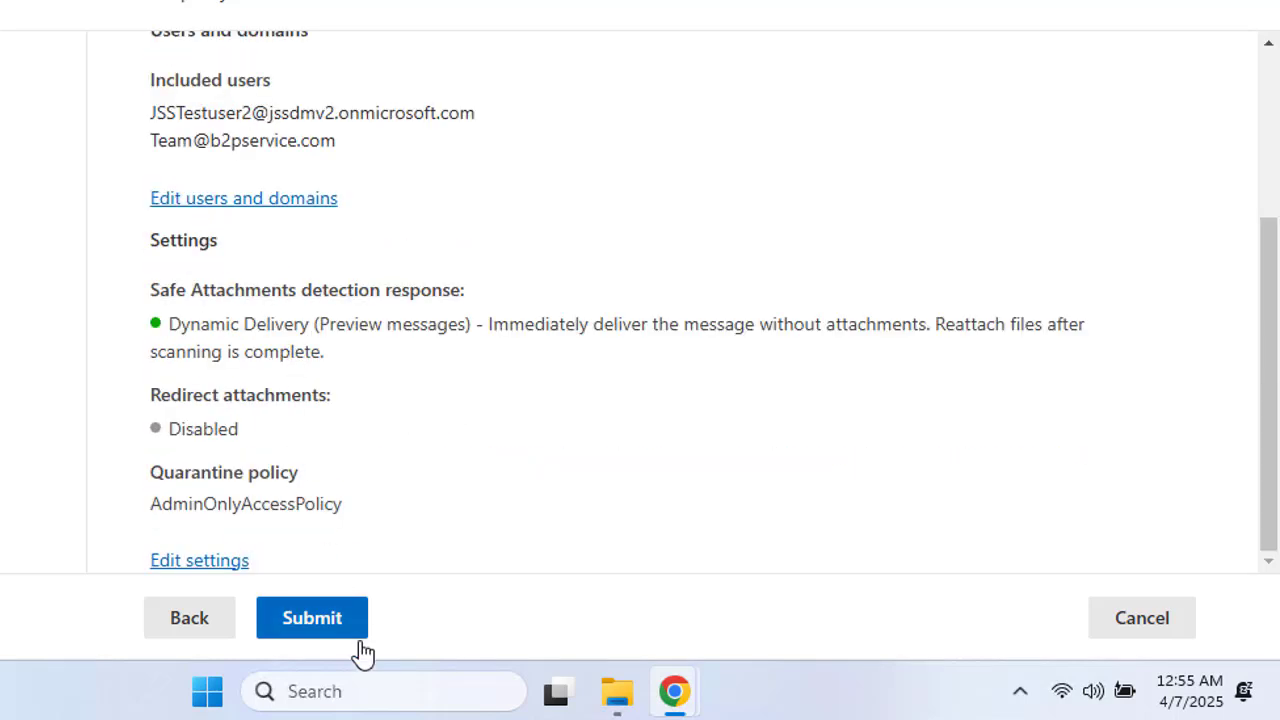
left_click(320, 628)
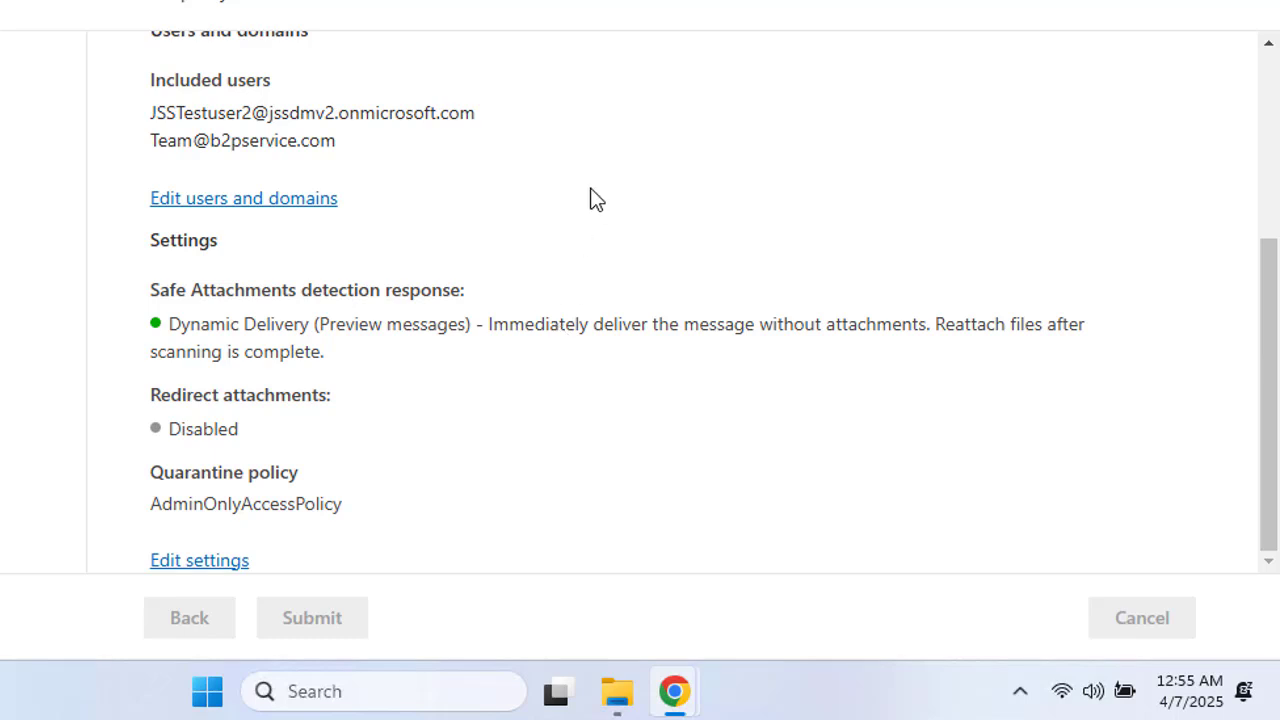
left_click(205, 622)
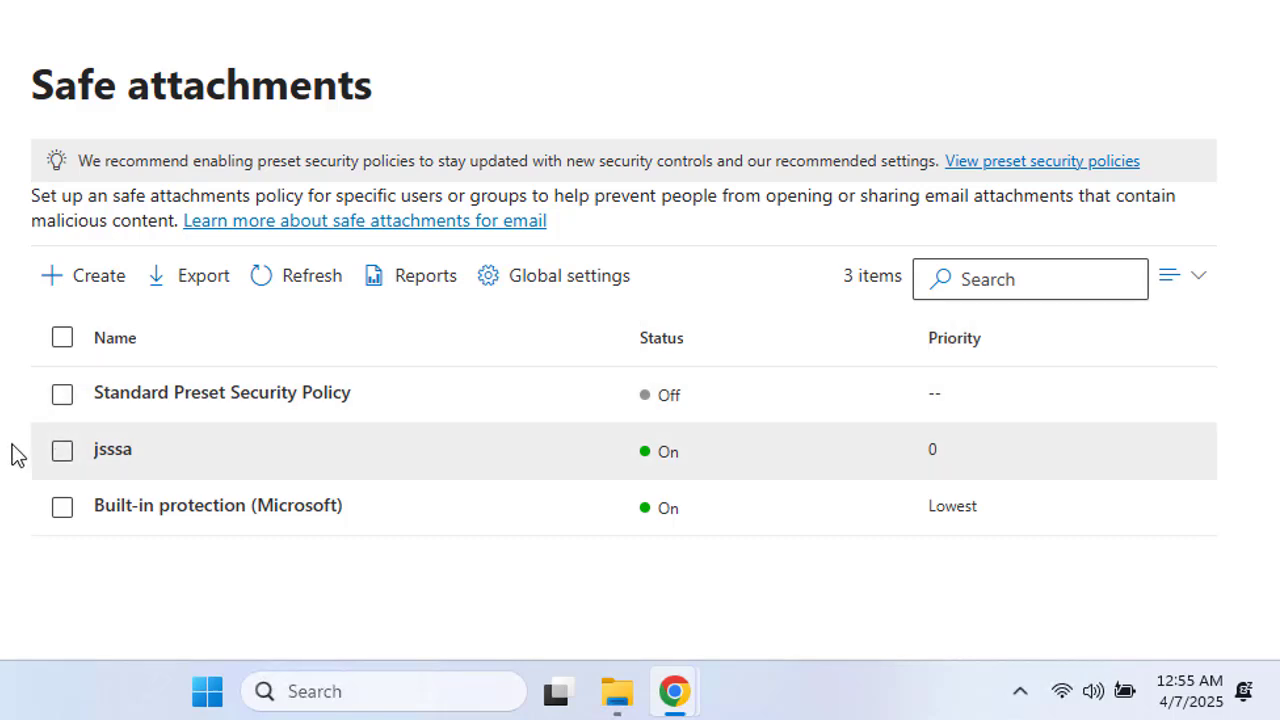
- Check which management actions are available for the jsssa, Built-in protection and Standard Preset policies, and refresh the Safe Attachments list
left_click(60, 452)
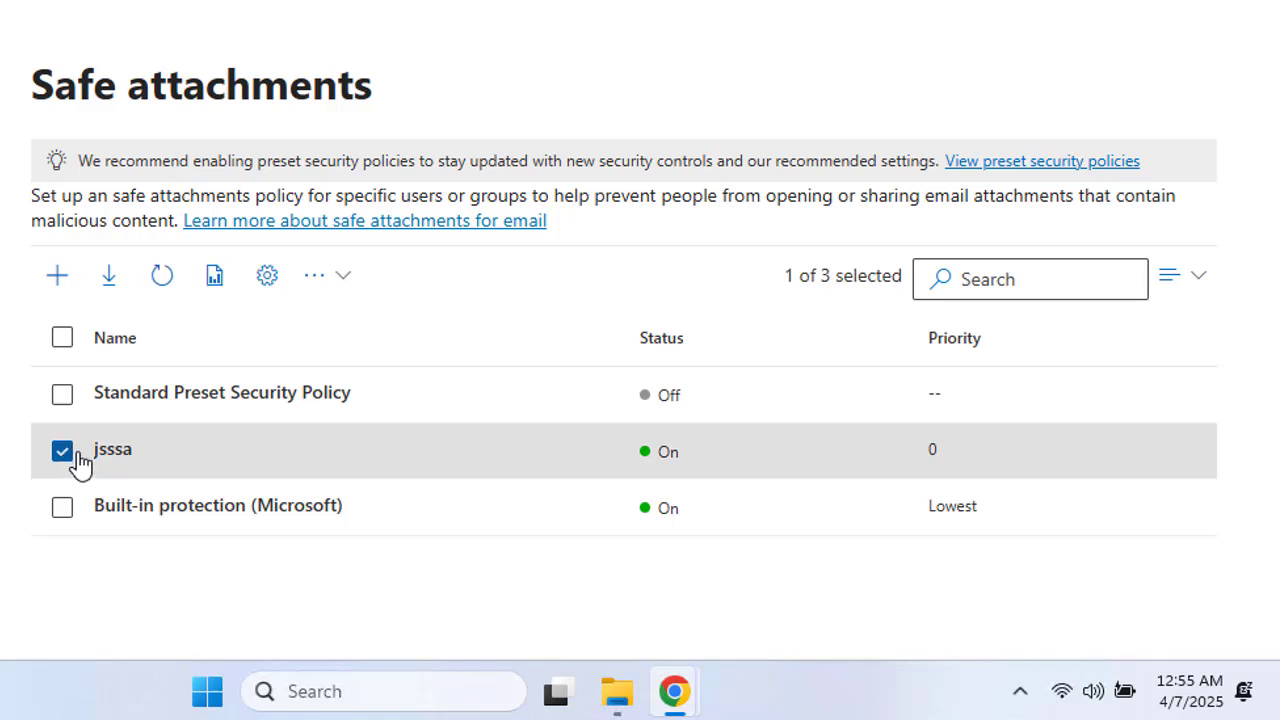
left_click(349, 279)
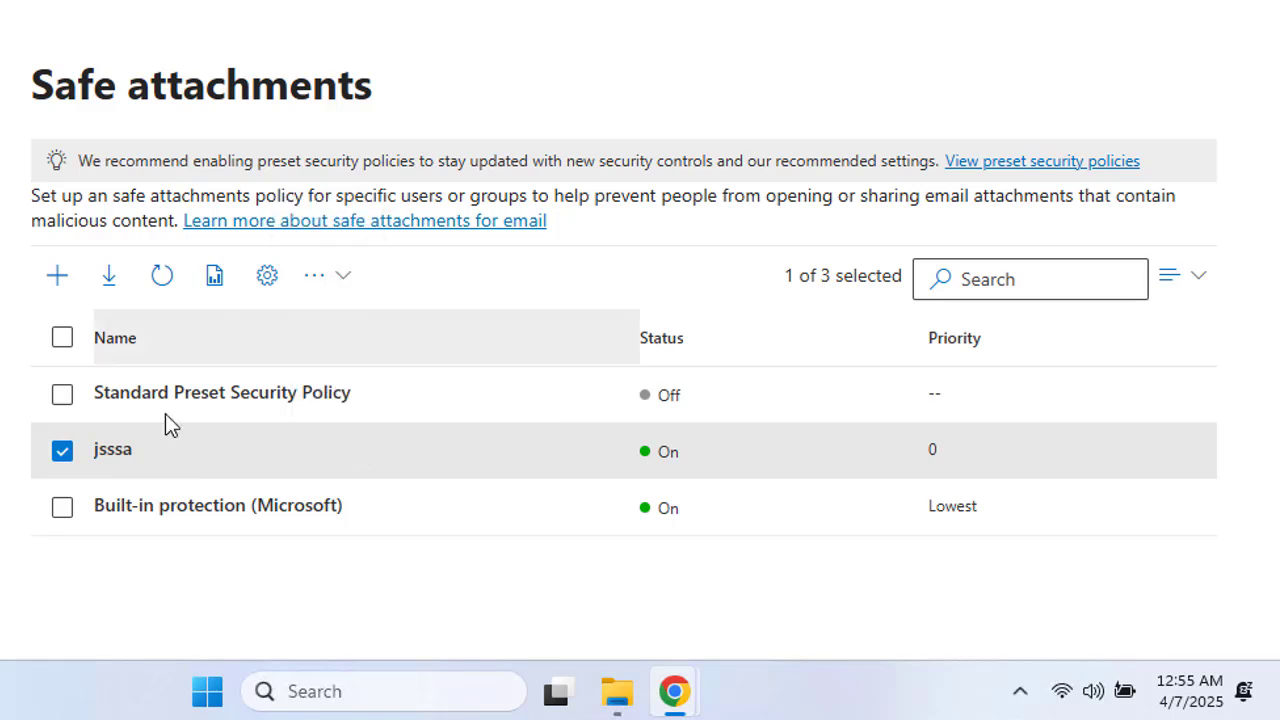
left_click(62, 450)
left_click(62, 508)
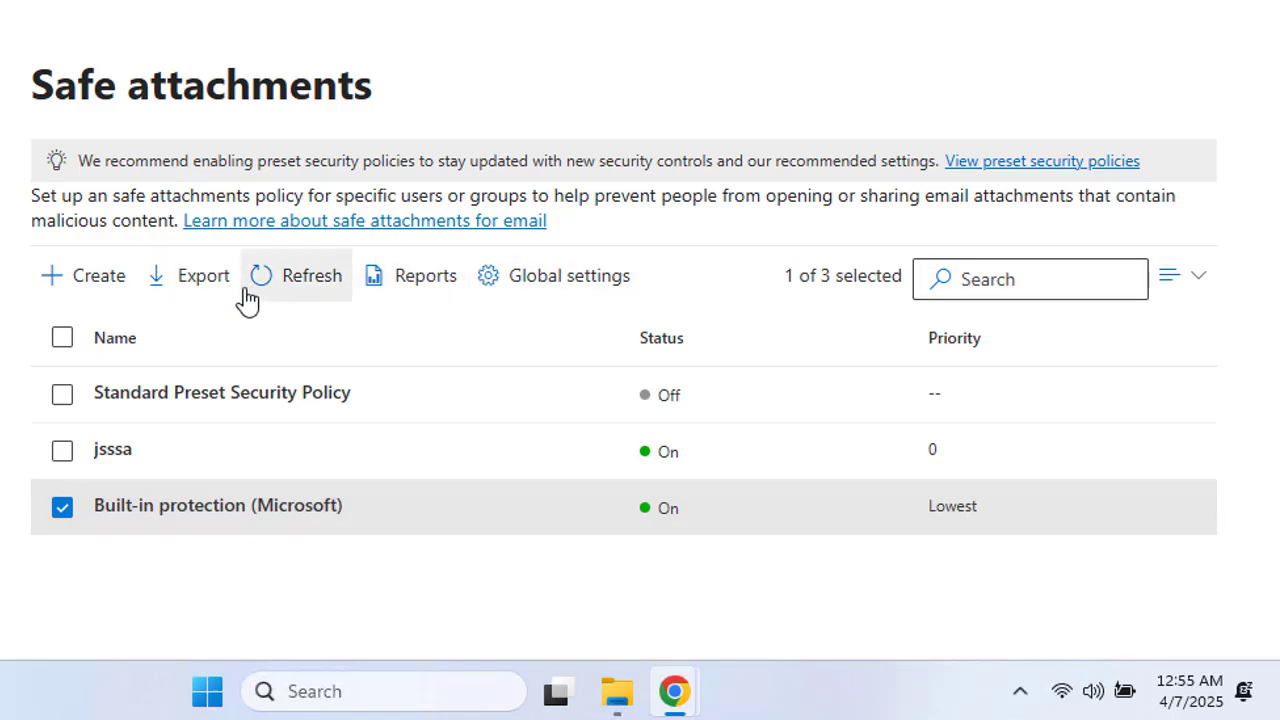
left_click(63, 508)
left_click(63, 396)
left_click(63, 396)
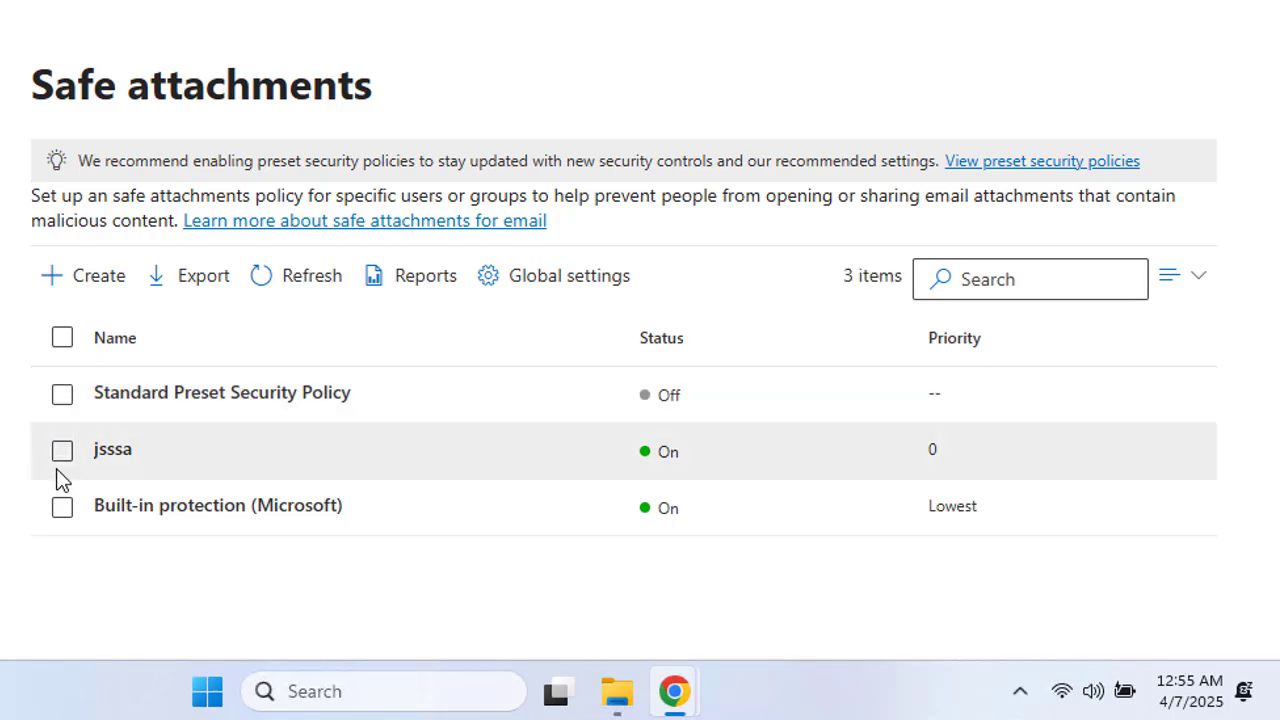
left_click(62, 452)
left_click(62, 453)
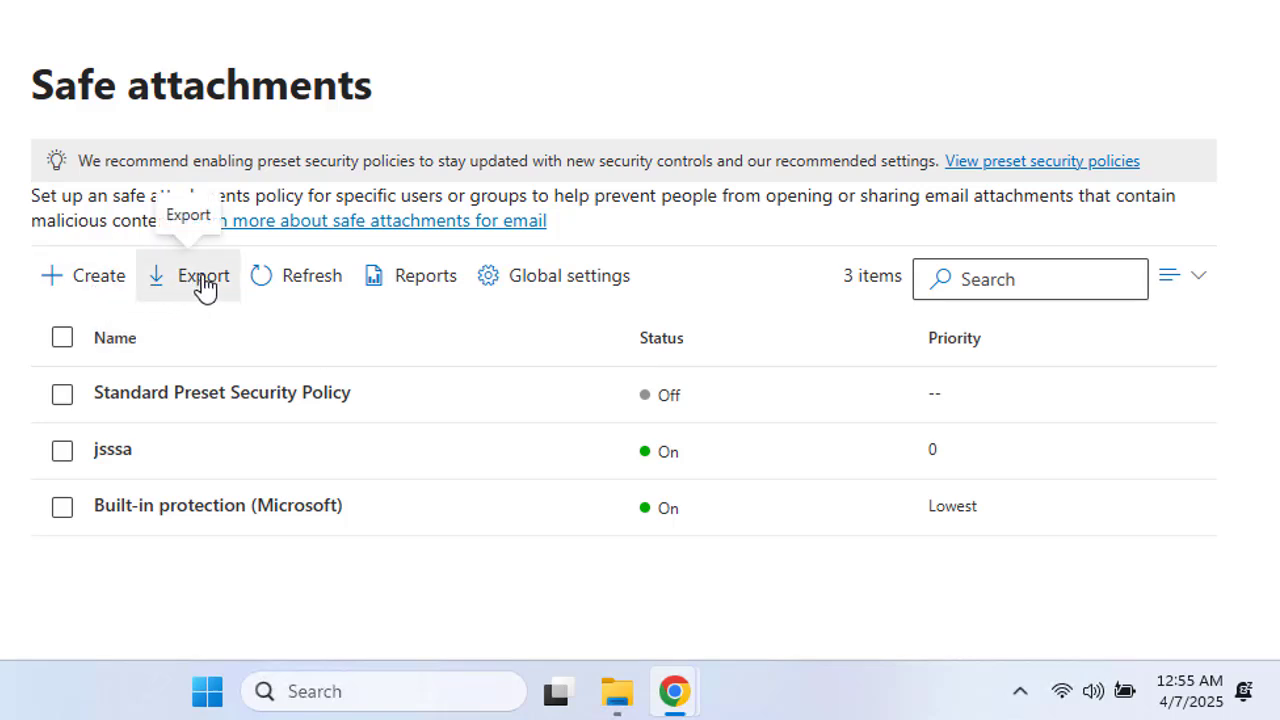
left_click(80, 449)
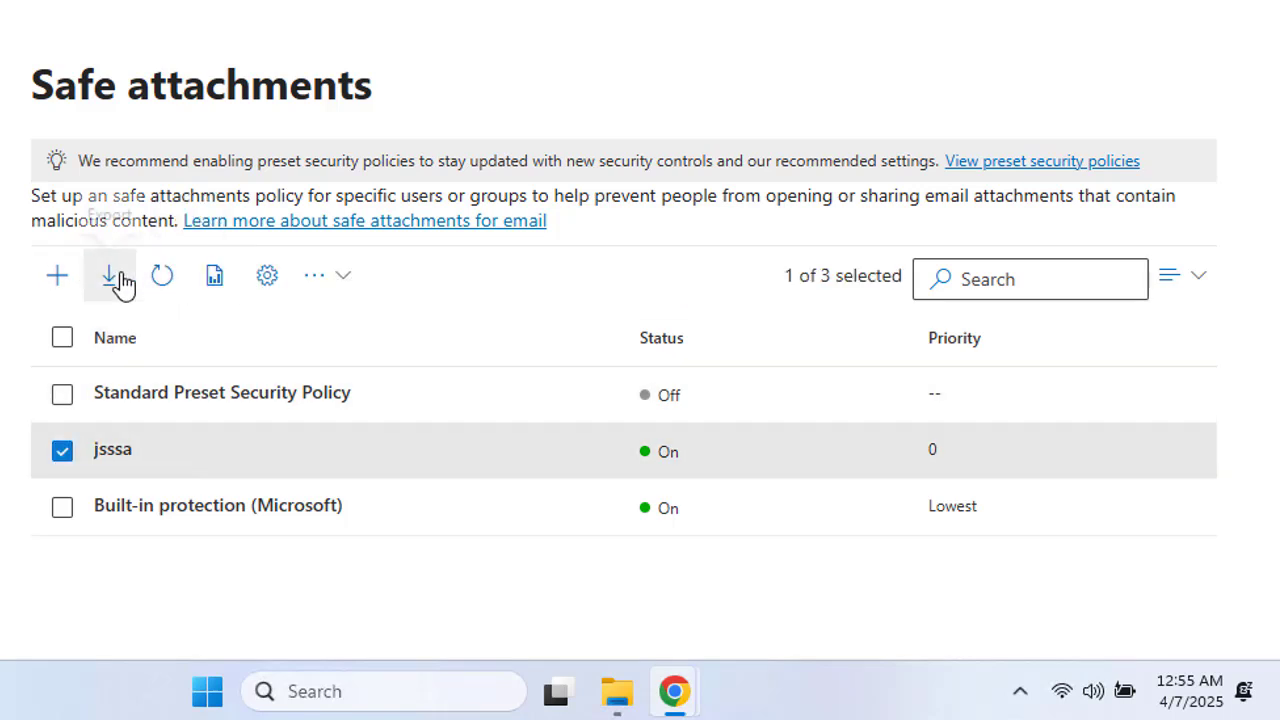
left_click(158, 283)
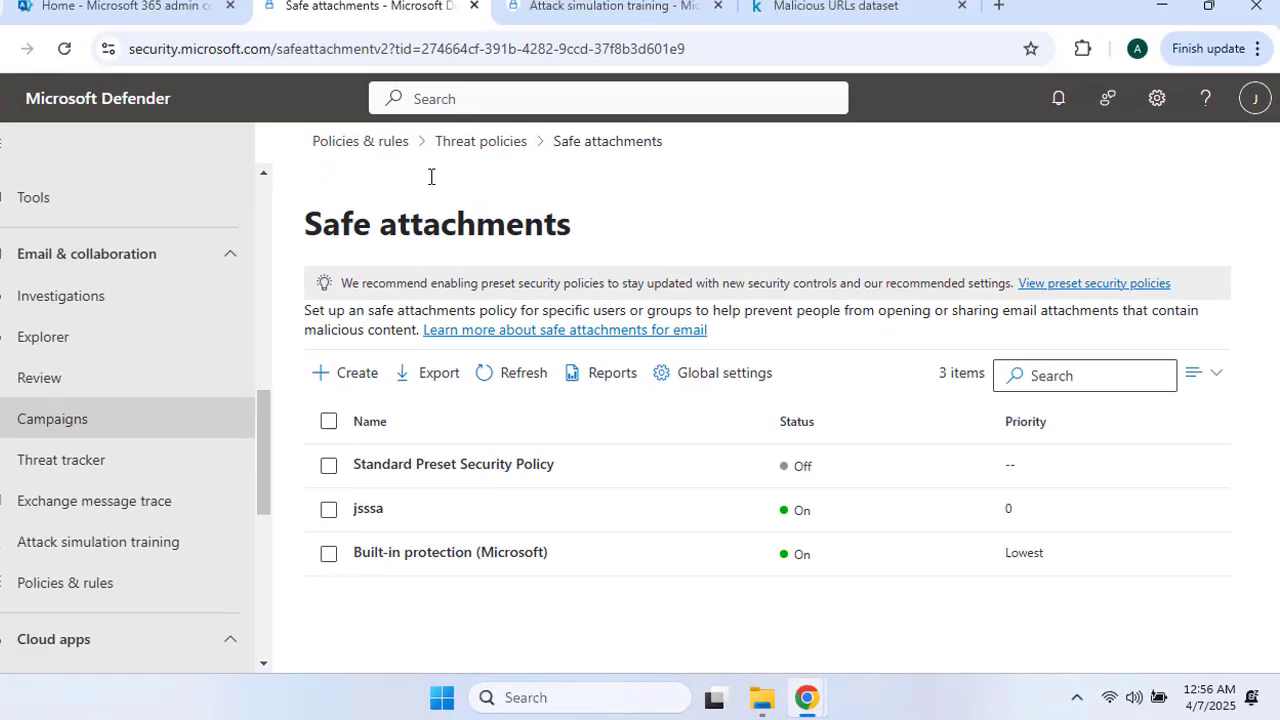
- Return to the Threat policies overview and open the Safe Links policies
left_click(495, 141)
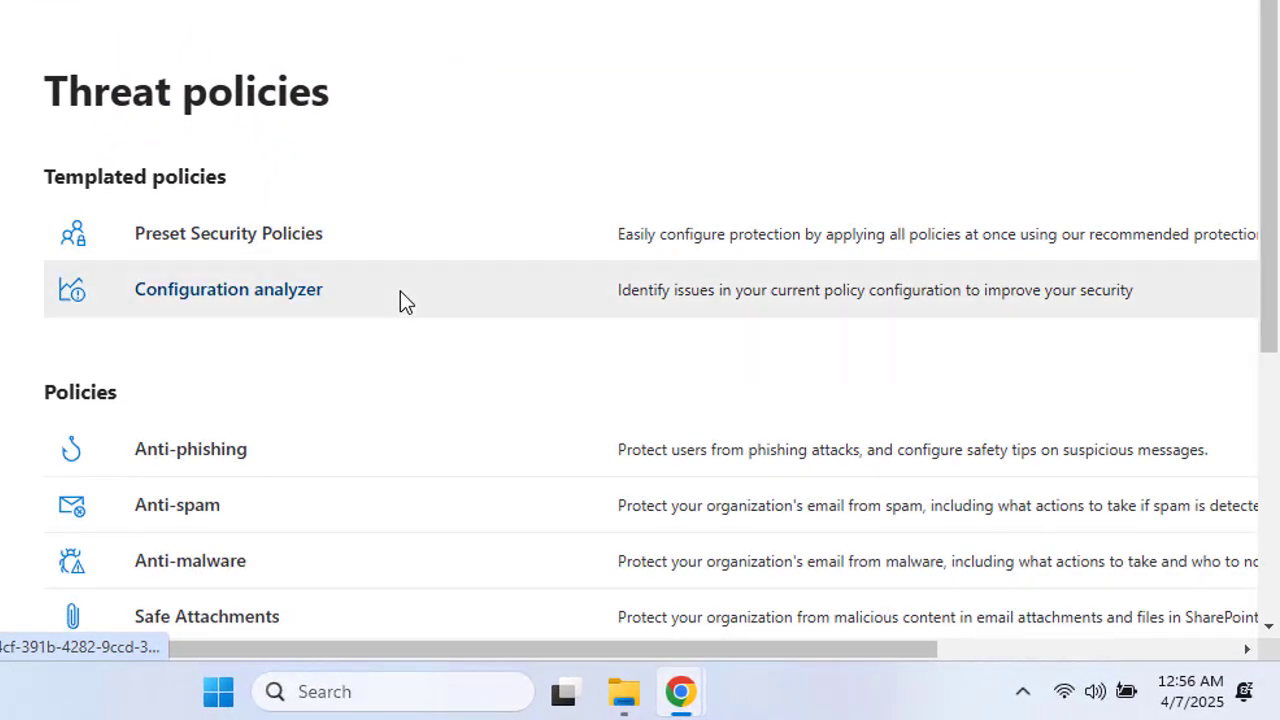
scroll(400, 300, "down", 4)
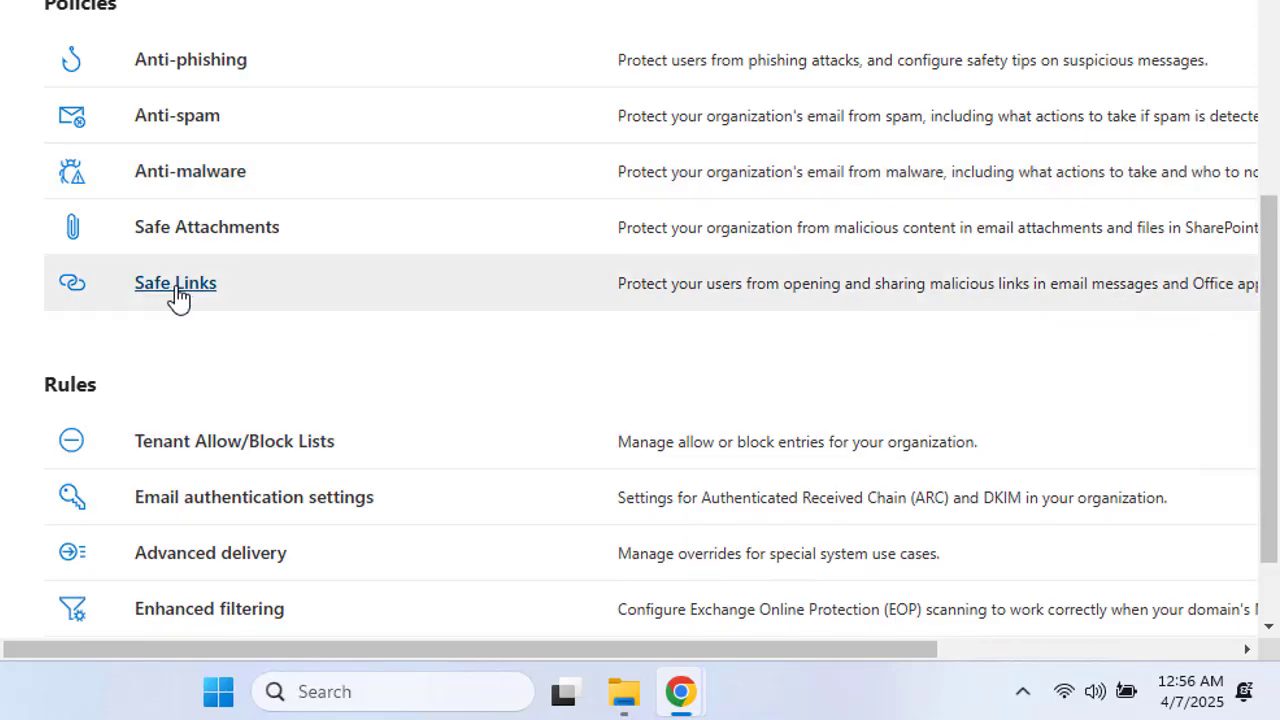
left_click(175, 287)
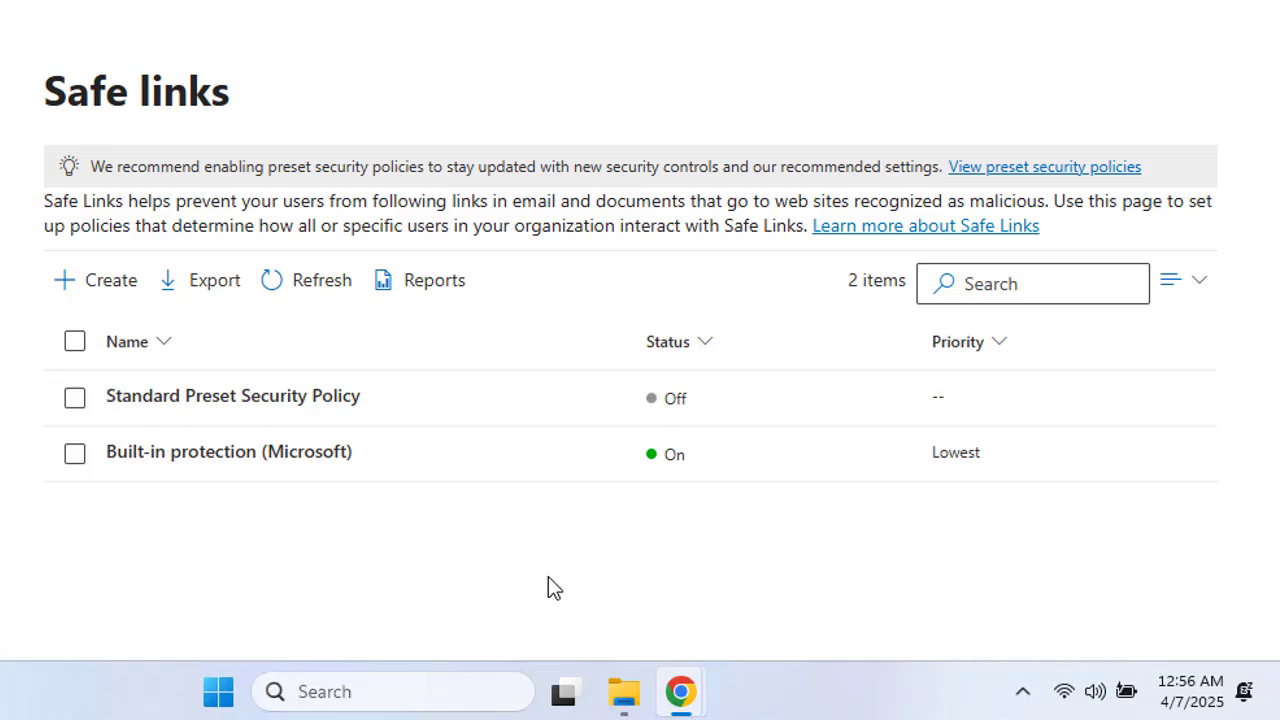
- Start a new Safe Links policy named jsssl and proceed to its user and domain settings
left_click(88, 286)
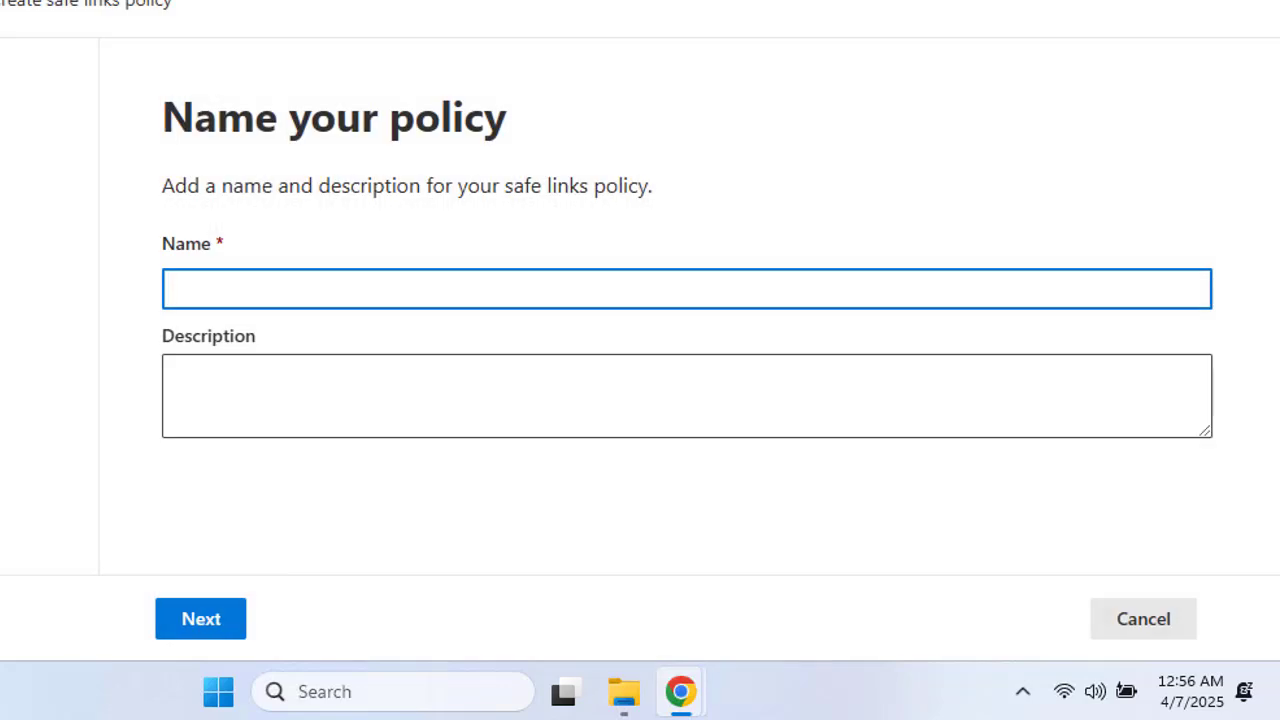
left_click(207, 277)
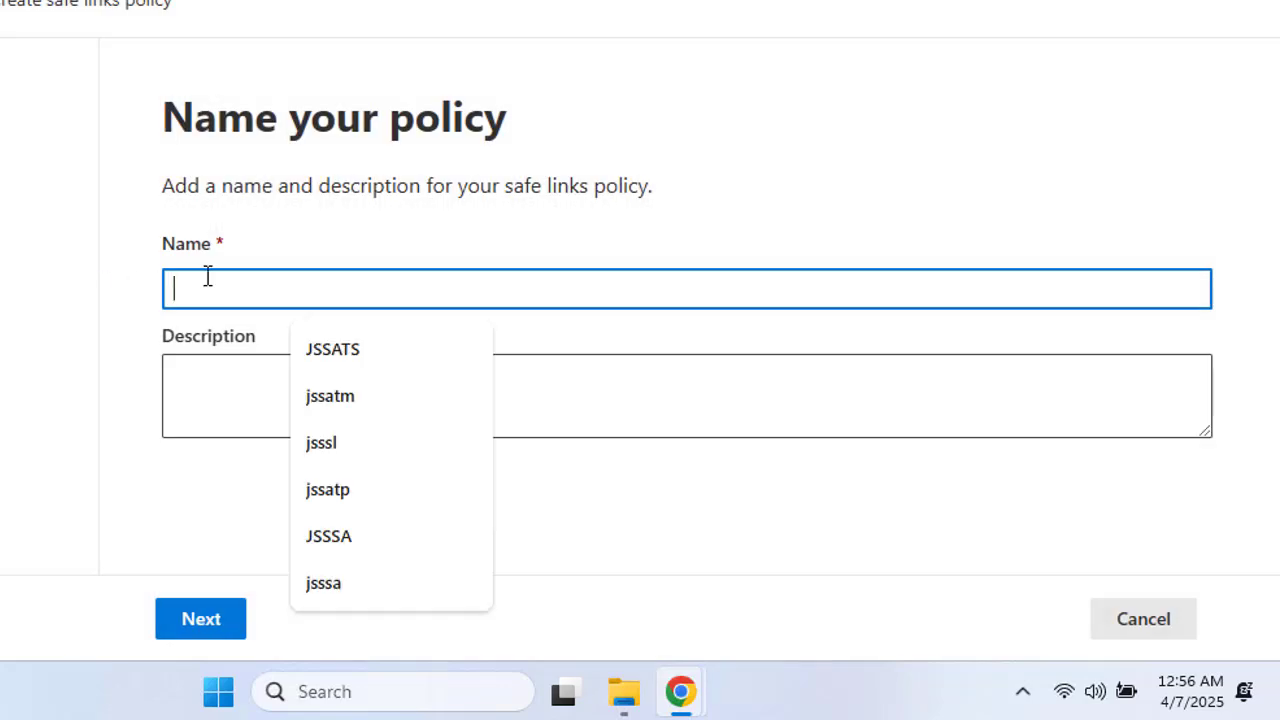
type("jsssf")
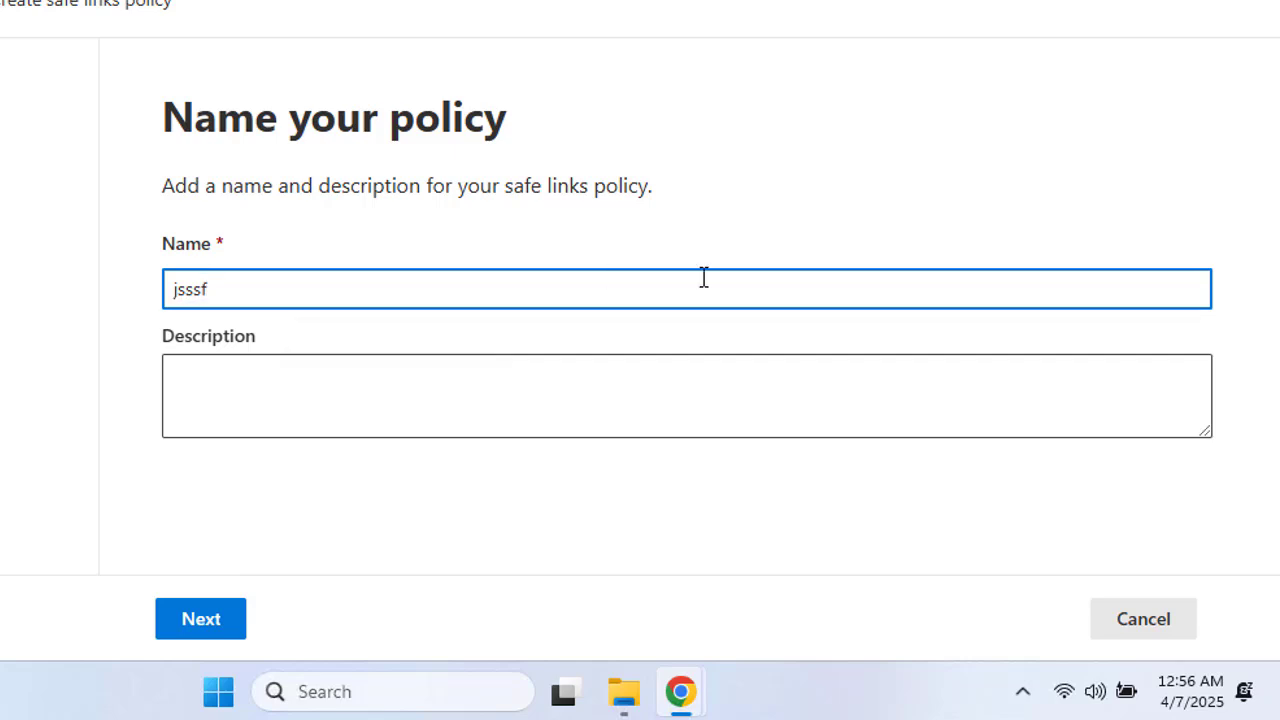
key("BackSpace")
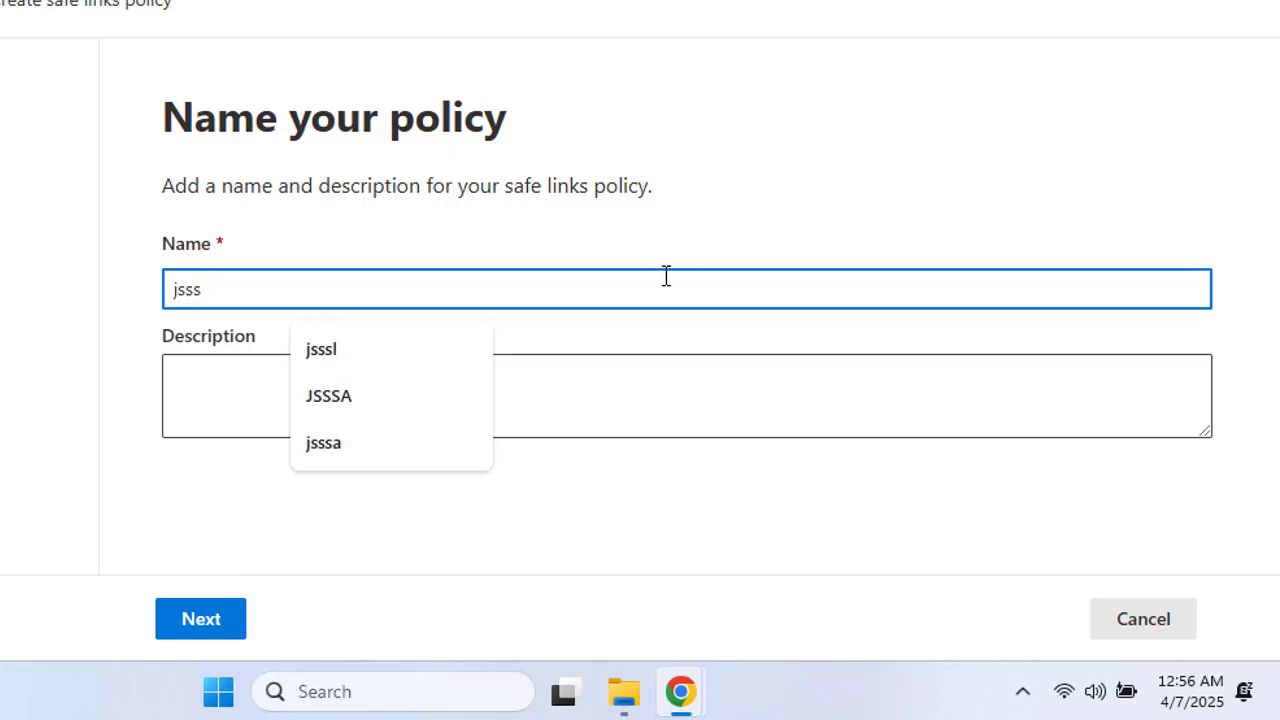
type("l")
left_click(181, 625)
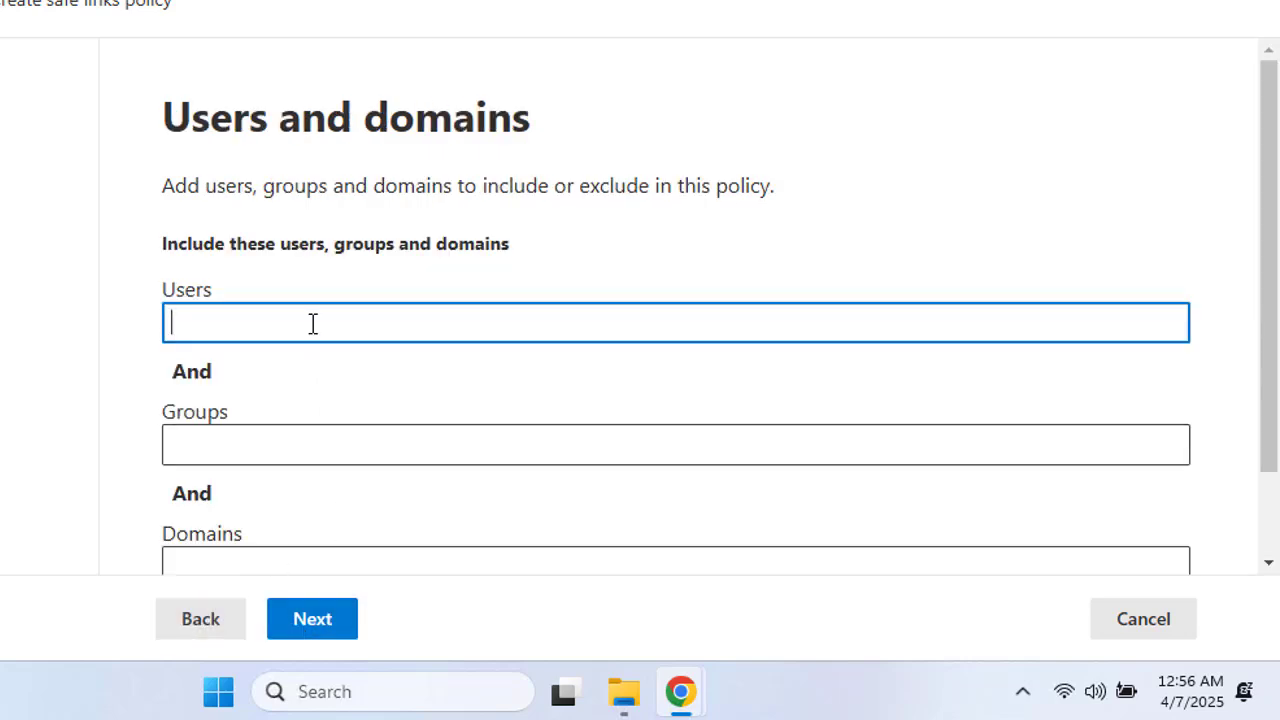
- Include the users JSStestuser2 and Team in the Safe Links policy and continue to the URL and click protection settings
type("j")
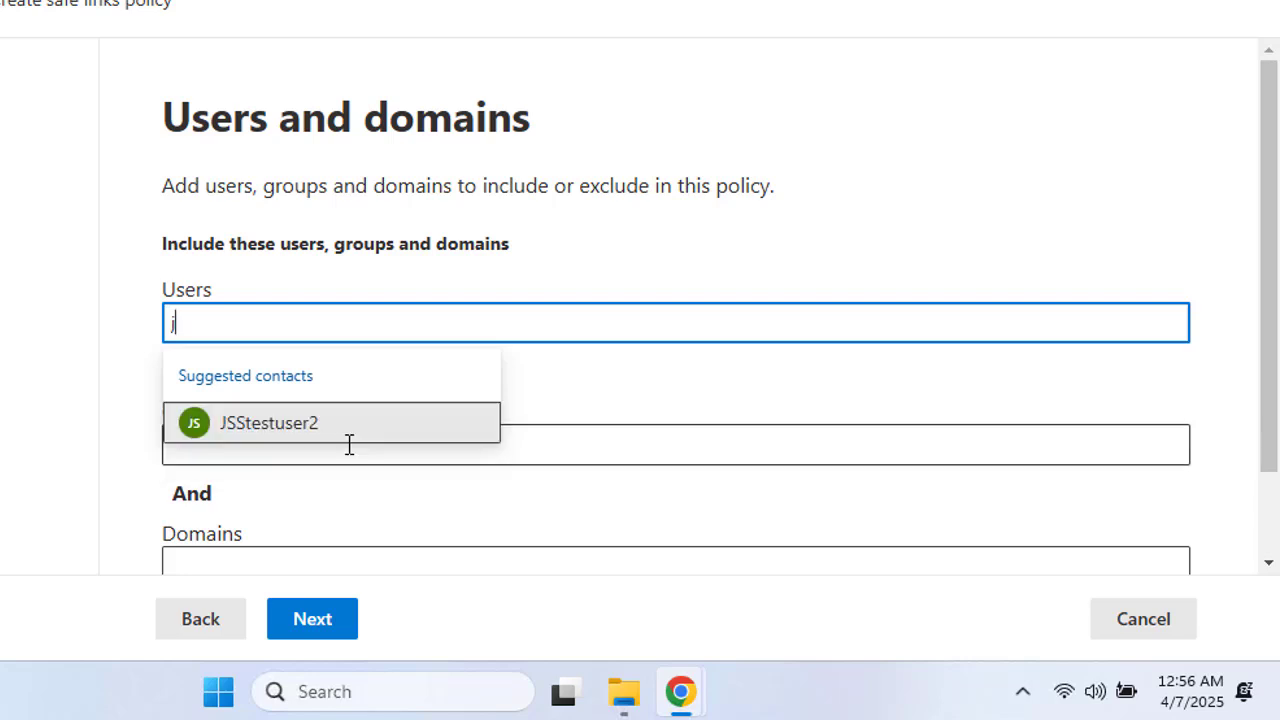
left_click(349, 445)
left_click(330, 330)
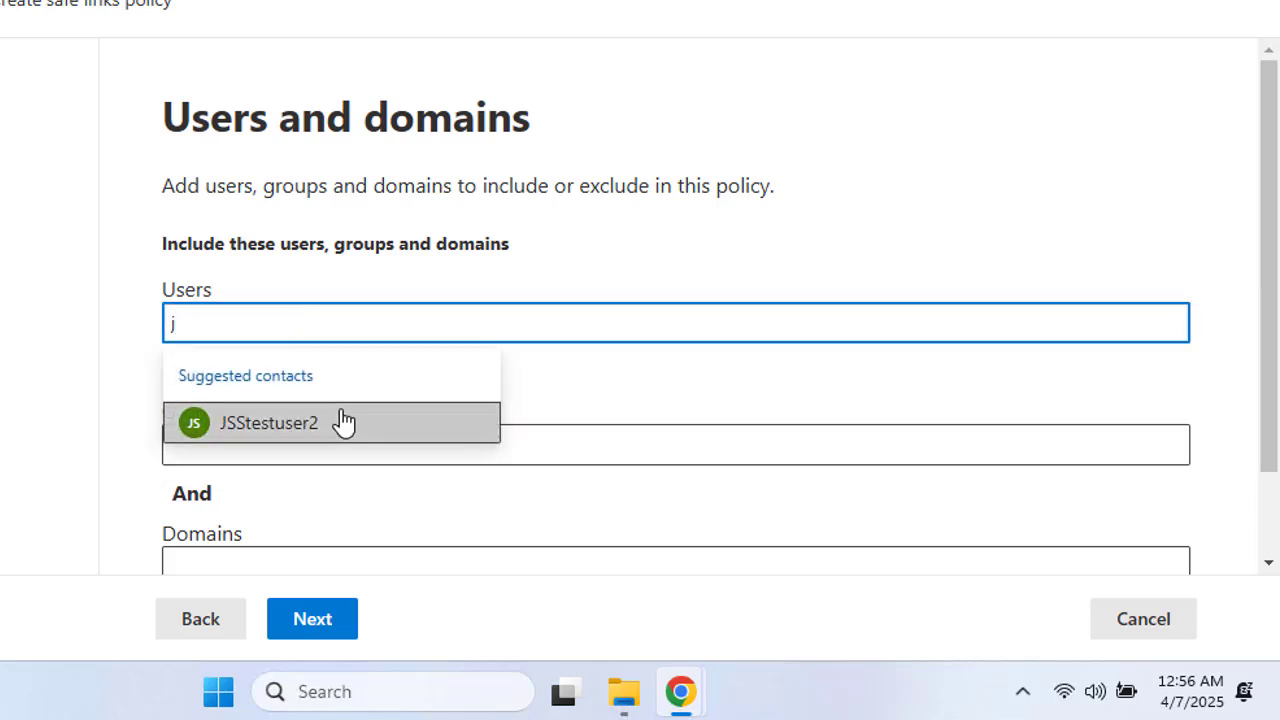
left_click(337, 423)
type("team")
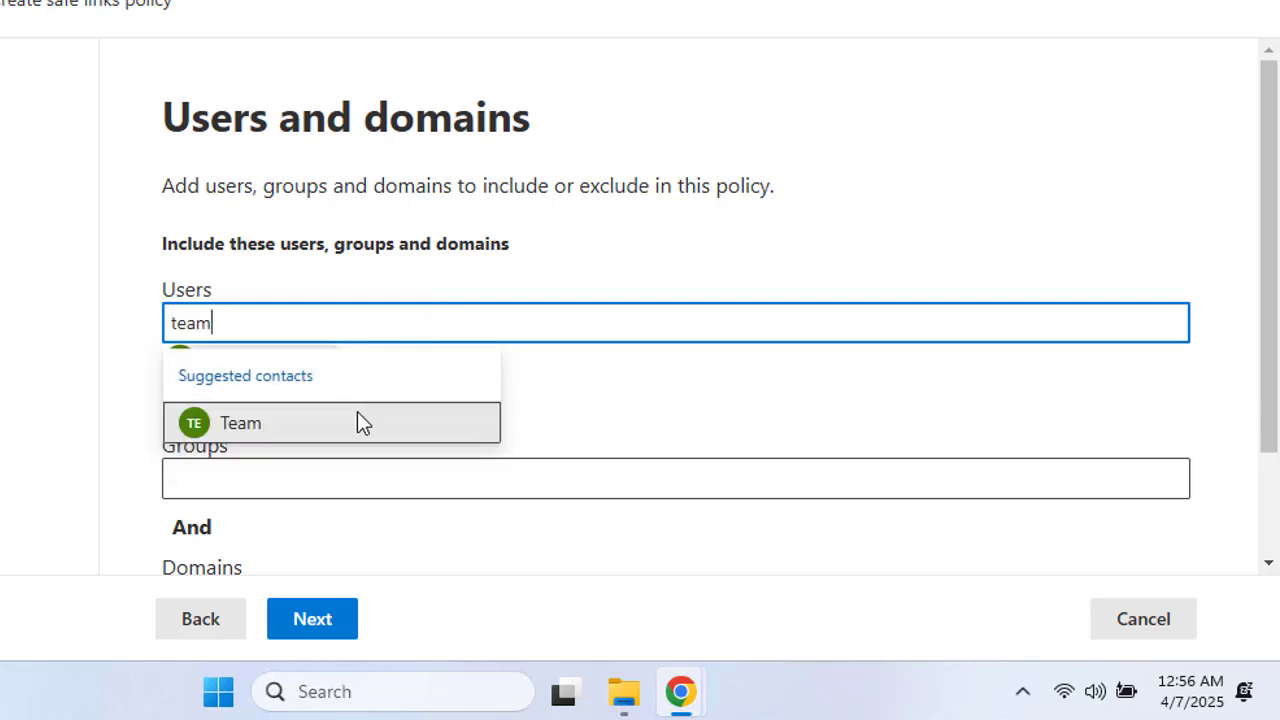
left_click(357, 423)
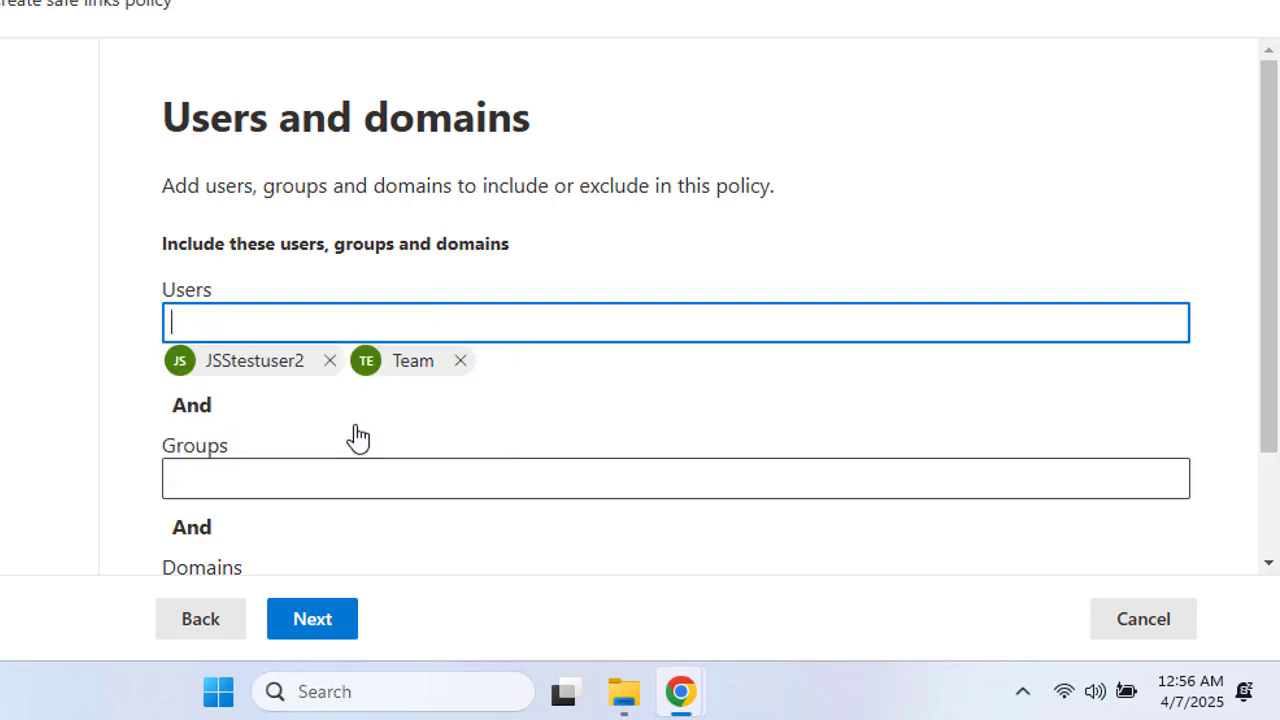
scroll(406, 423, "down", 2)
left_click(312, 620)
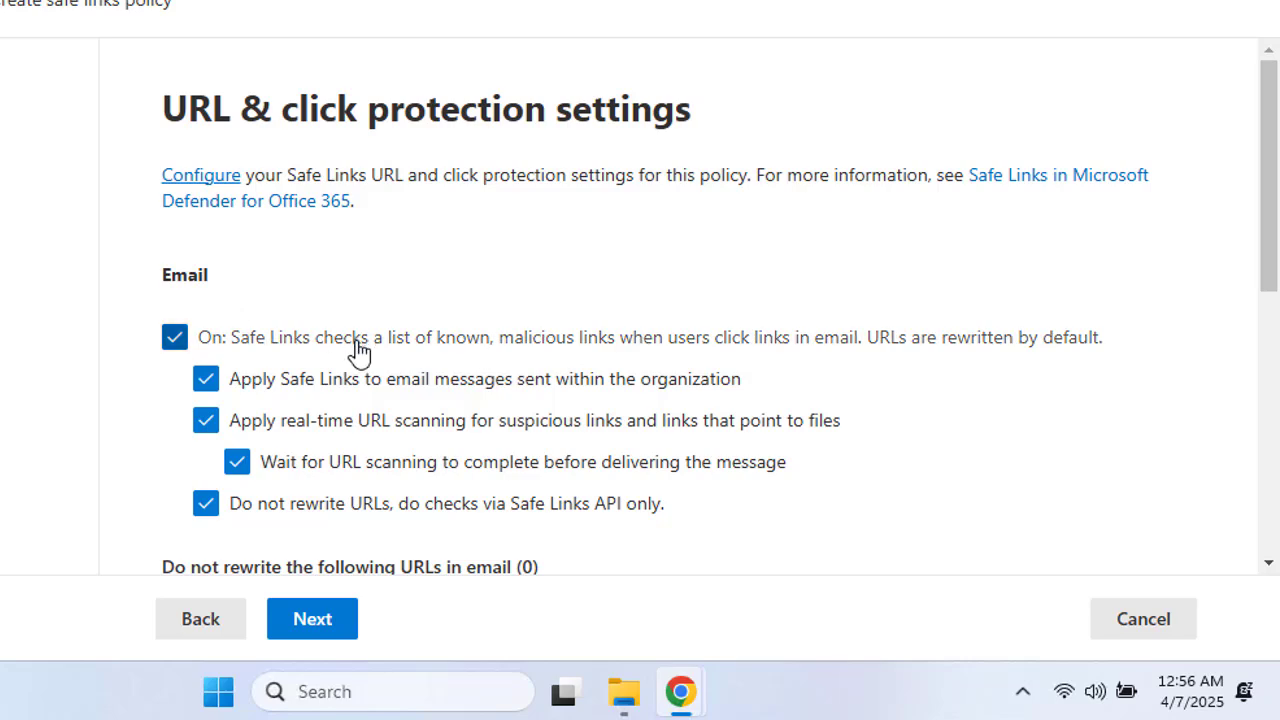
- Examine the Safe Links protection options for email, Teams and Office 365 Apps, keeping the Teams check enabled
scroll(439, 318, "down", 1)
scroll(439, 322, "up", 1)
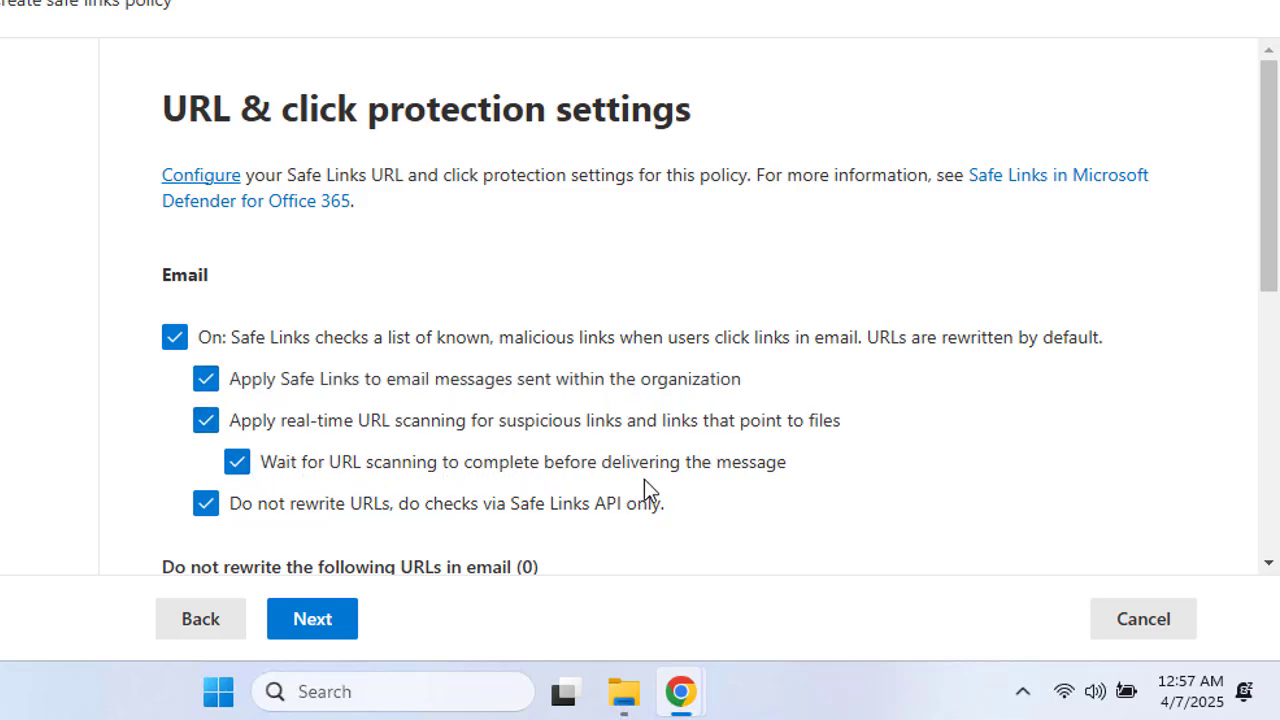
scroll(844, 440, "down", 3)
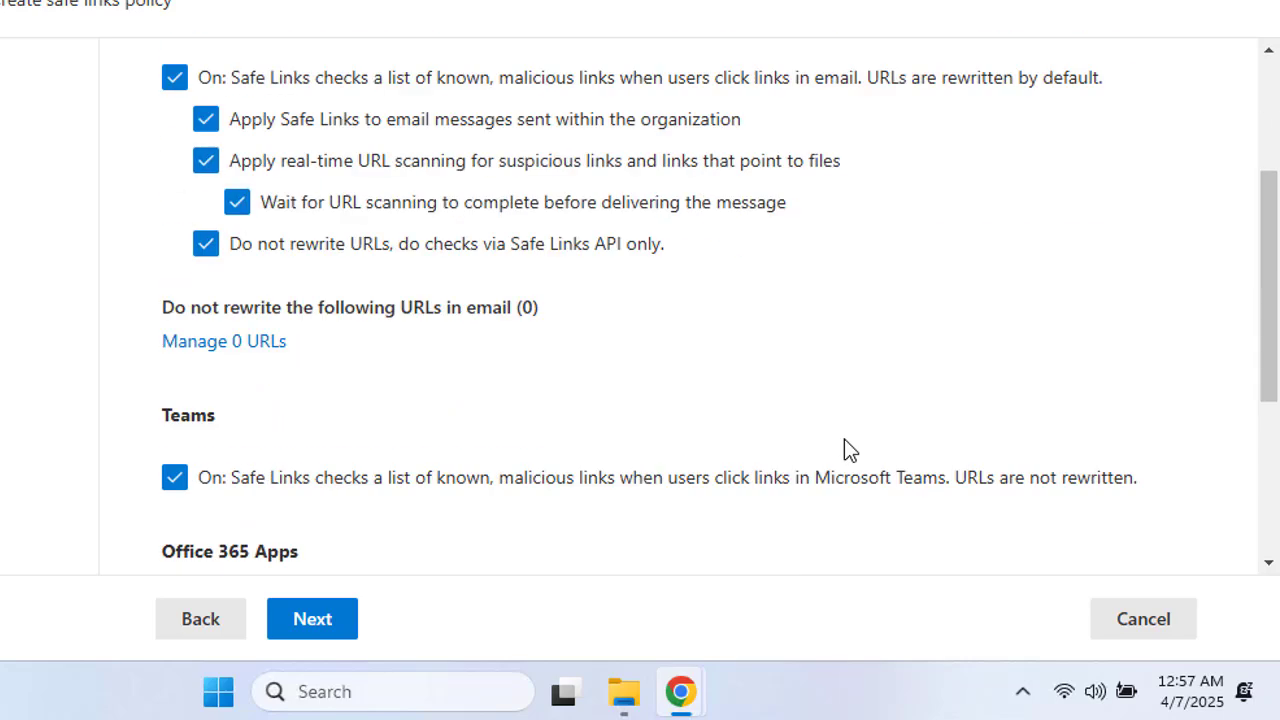
scroll(729, 426, "down", 4)
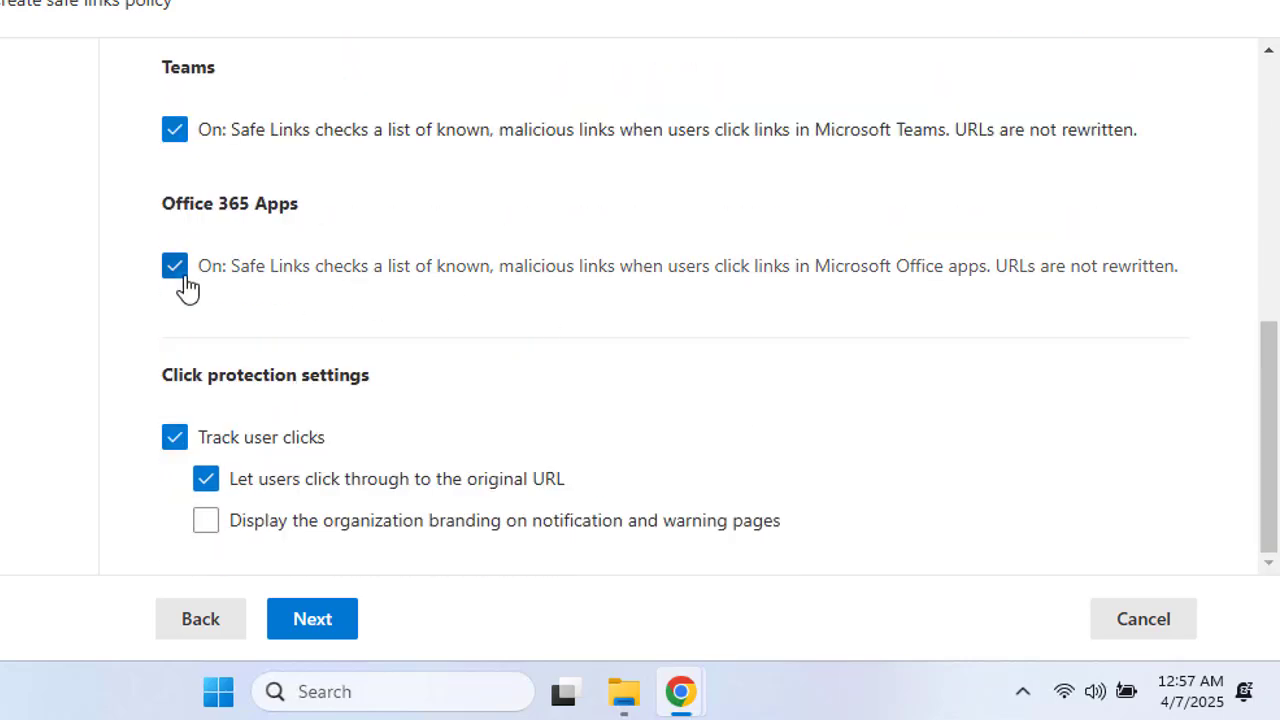
scroll(188, 260, "up", 1)
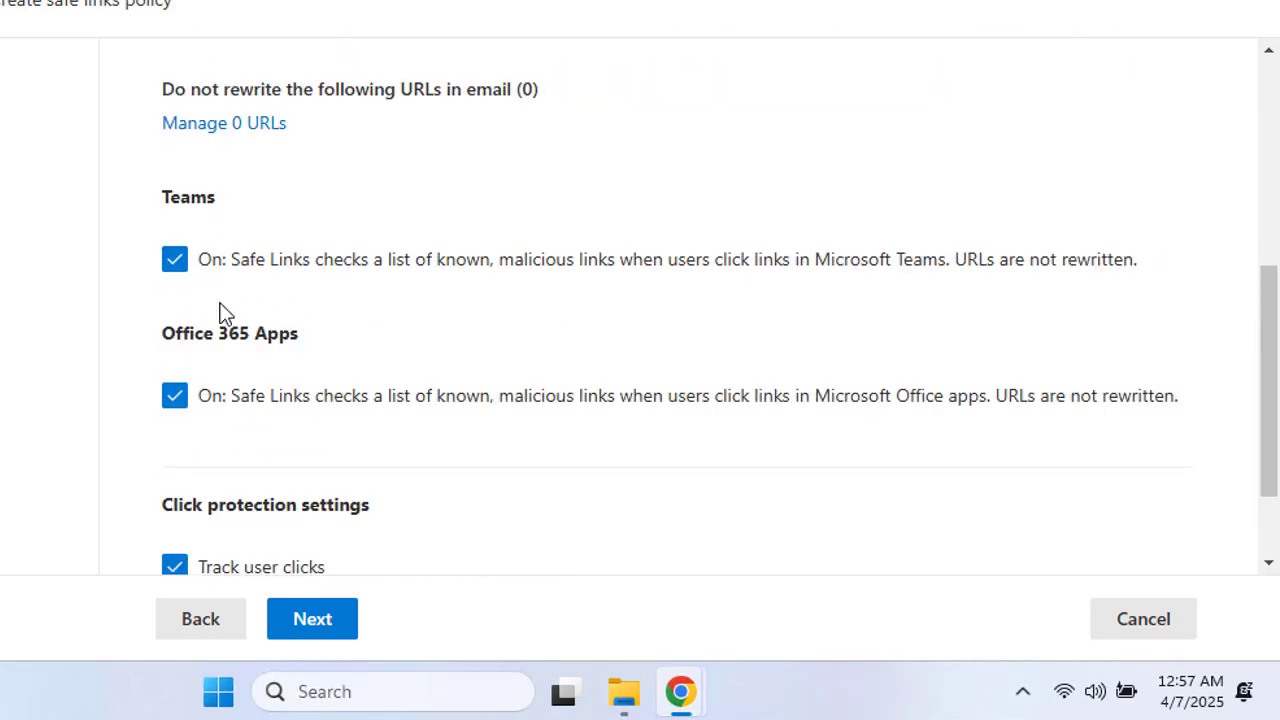
scroll(221, 312, "up", 1)
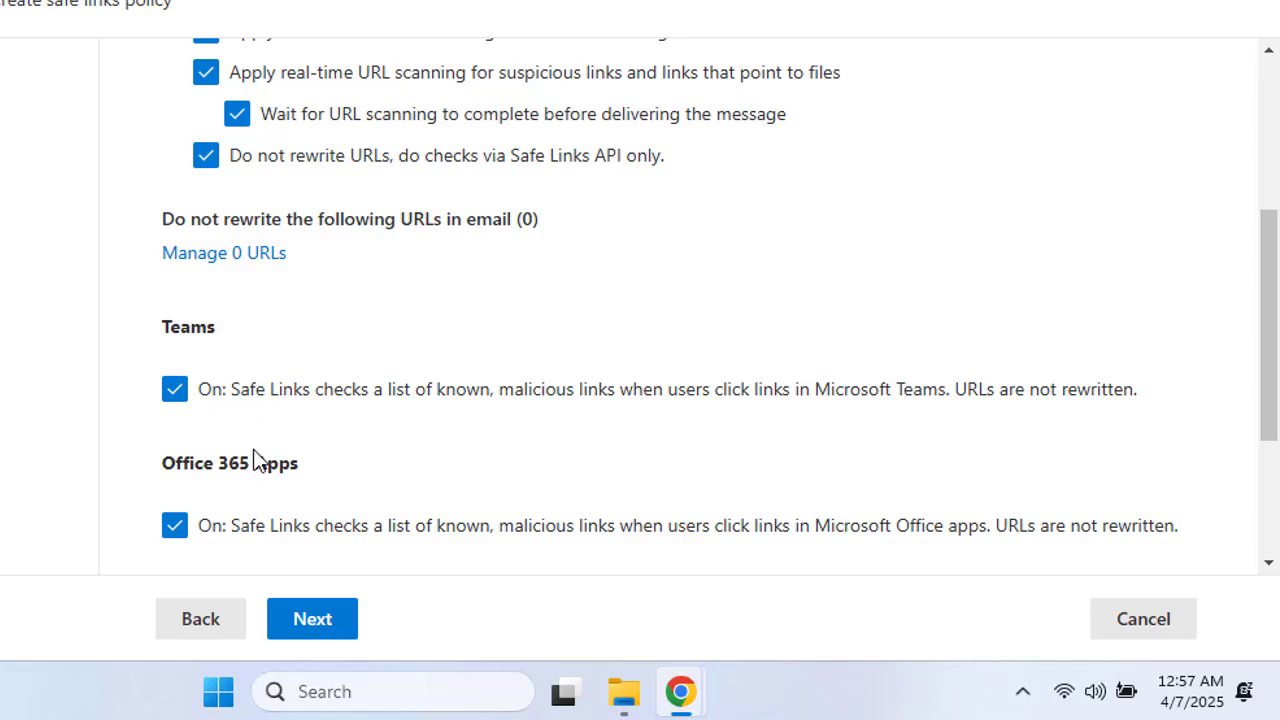
left_click(175, 391)
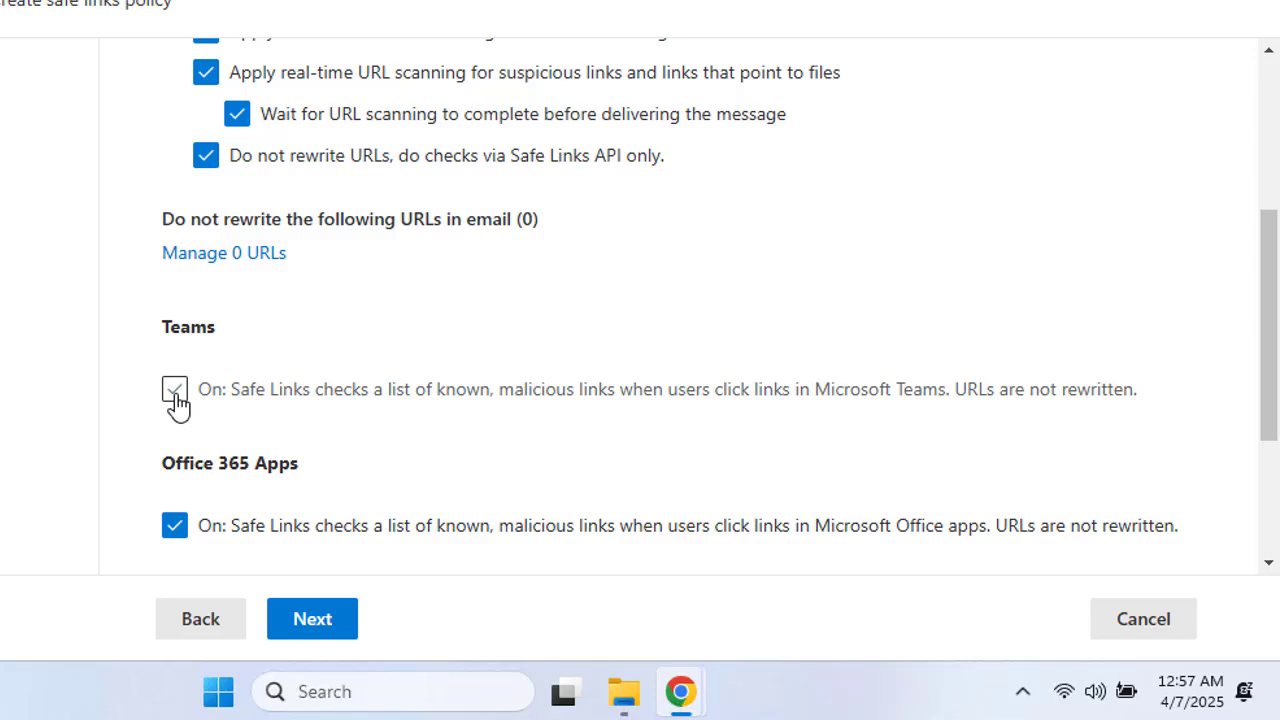
left_click(175, 393)
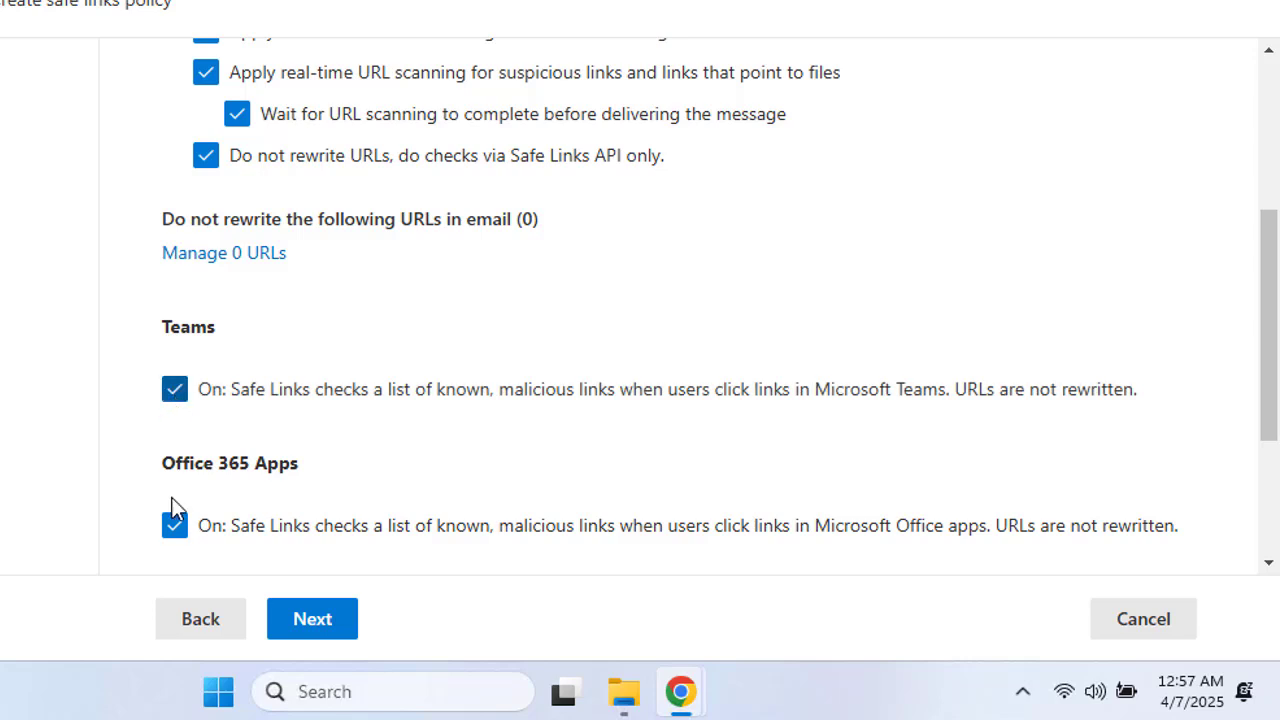
scroll(171, 522, "down", 1)
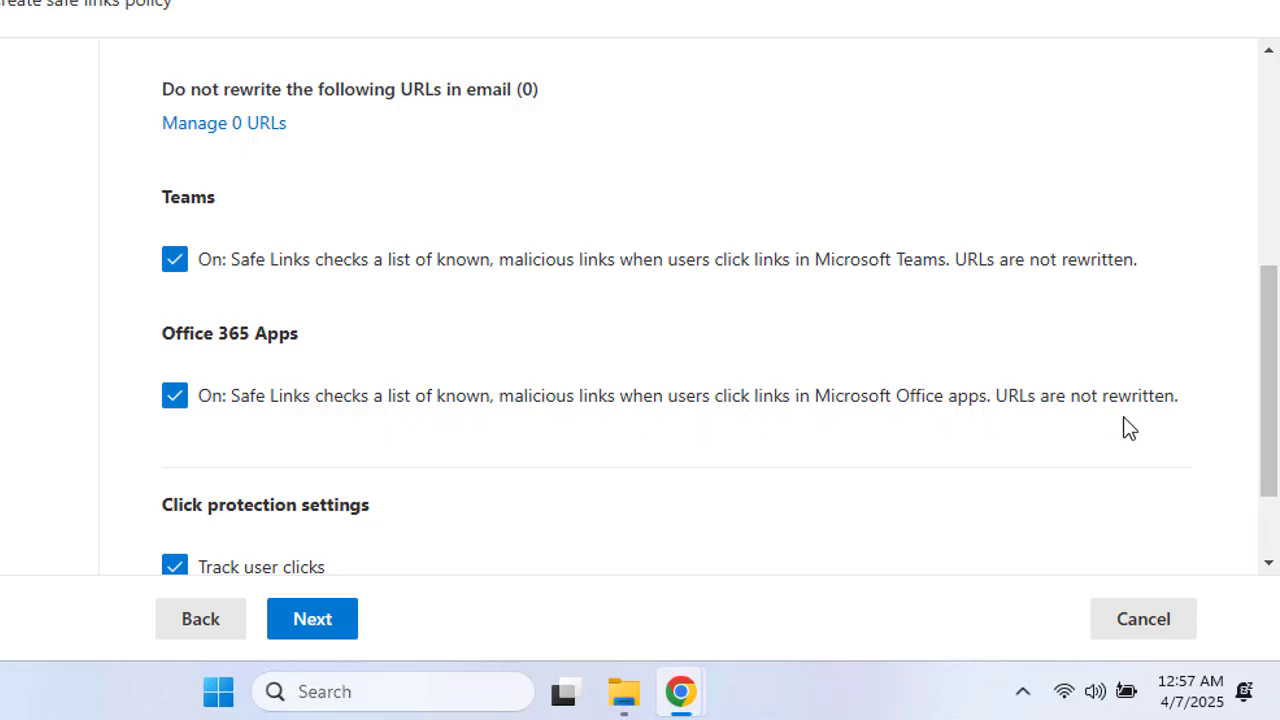
scroll(540, 430, "down", 1)
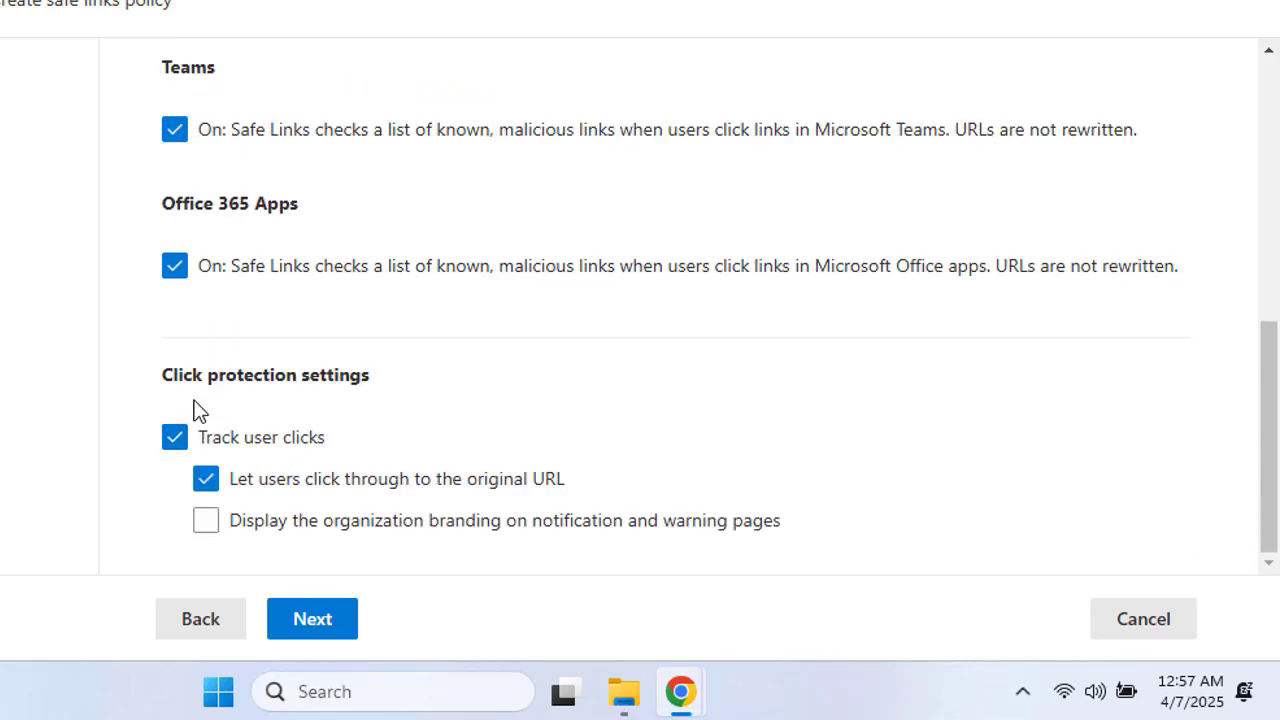
- Keep user click tracking on, toggle the original-URL click-through and organization branding options, and continue to the notification settings
left_click(210, 522)
left_click(180, 448)
left_click(180, 448)
left_click(178, 448)
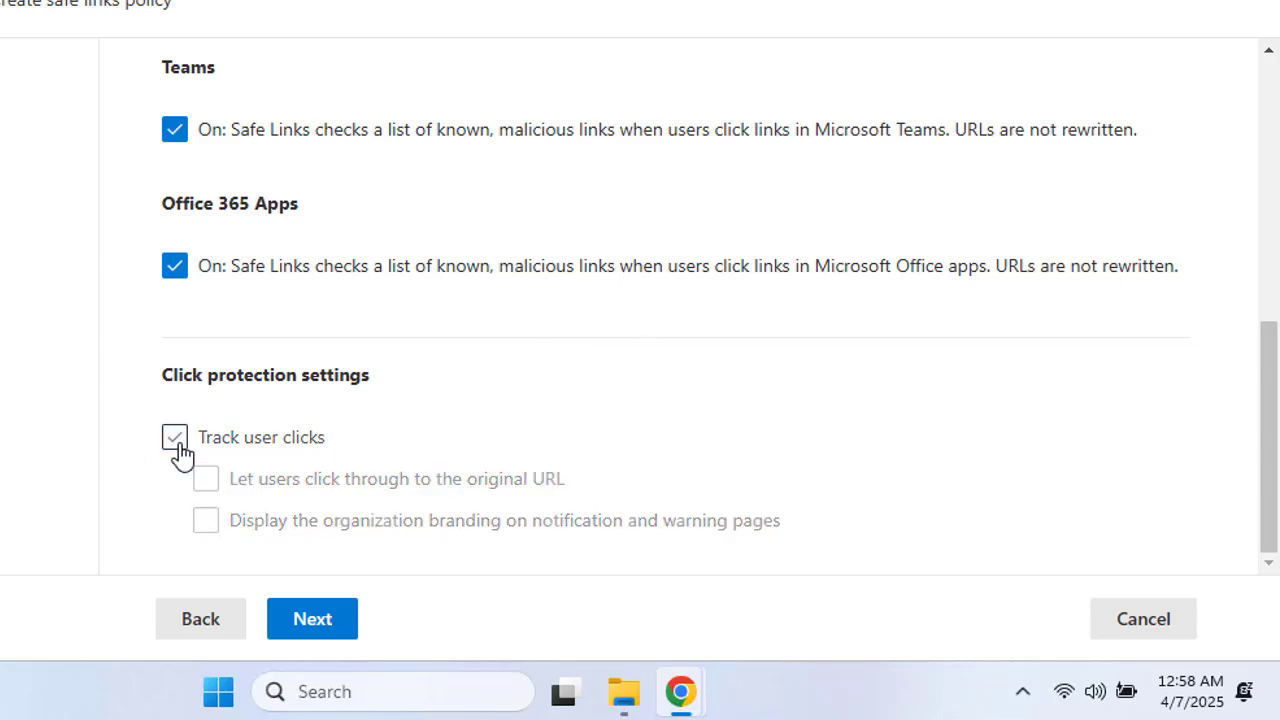
left_click(178, 448)
left_click(178, 448)
left_click(178, 448)
left_click(206, 478)
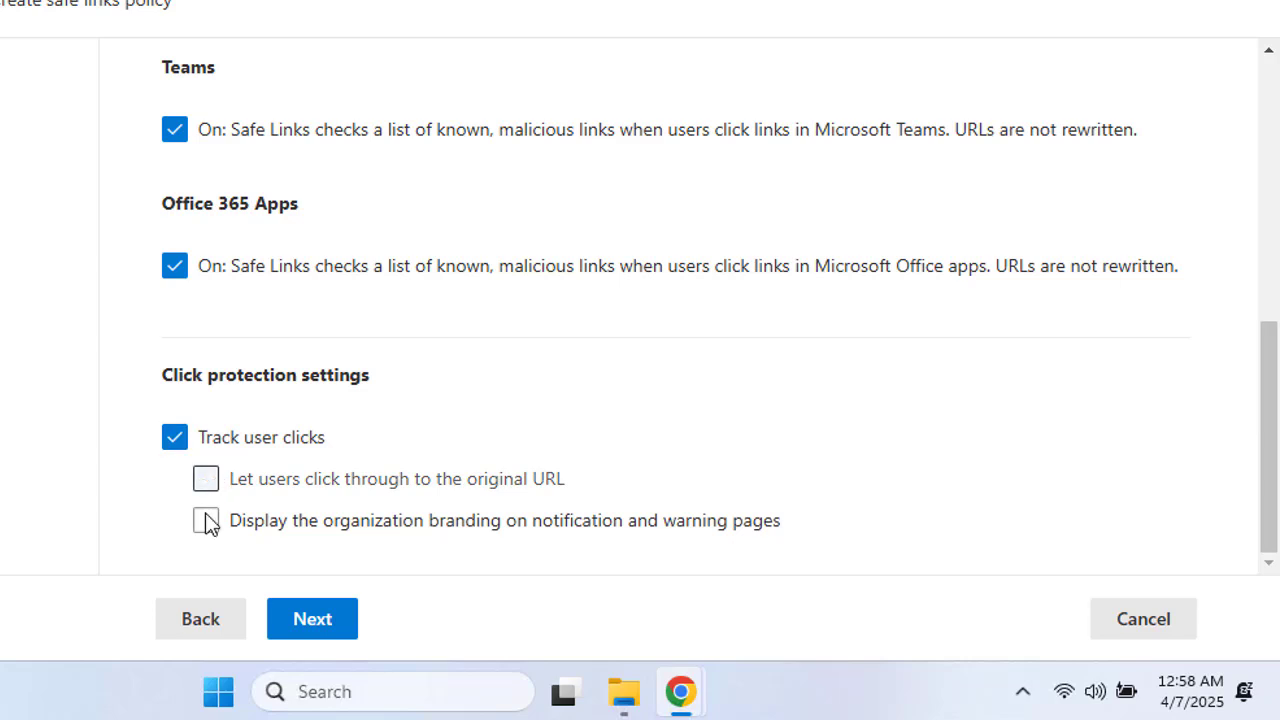
left_click(205, 520)
left_click(312, 619)
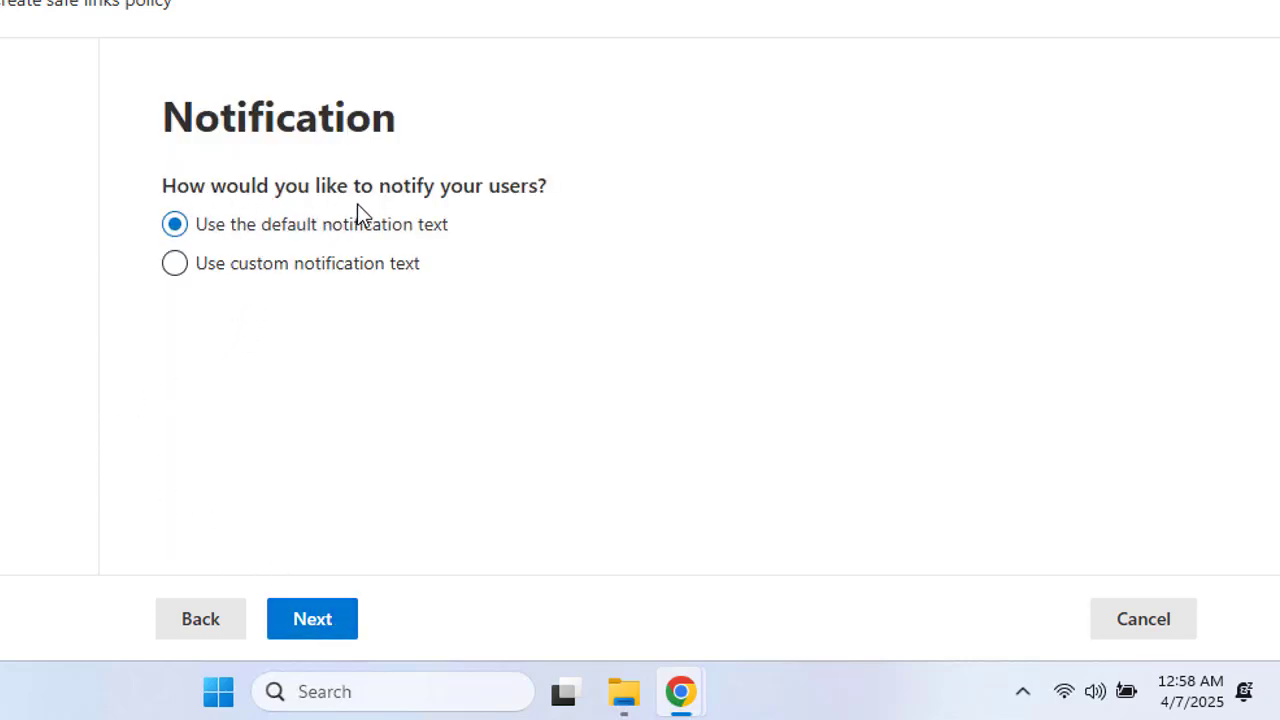
- Choose custom notification text and set it to "this email contain Malicious URLs"
left_click(173, 268)
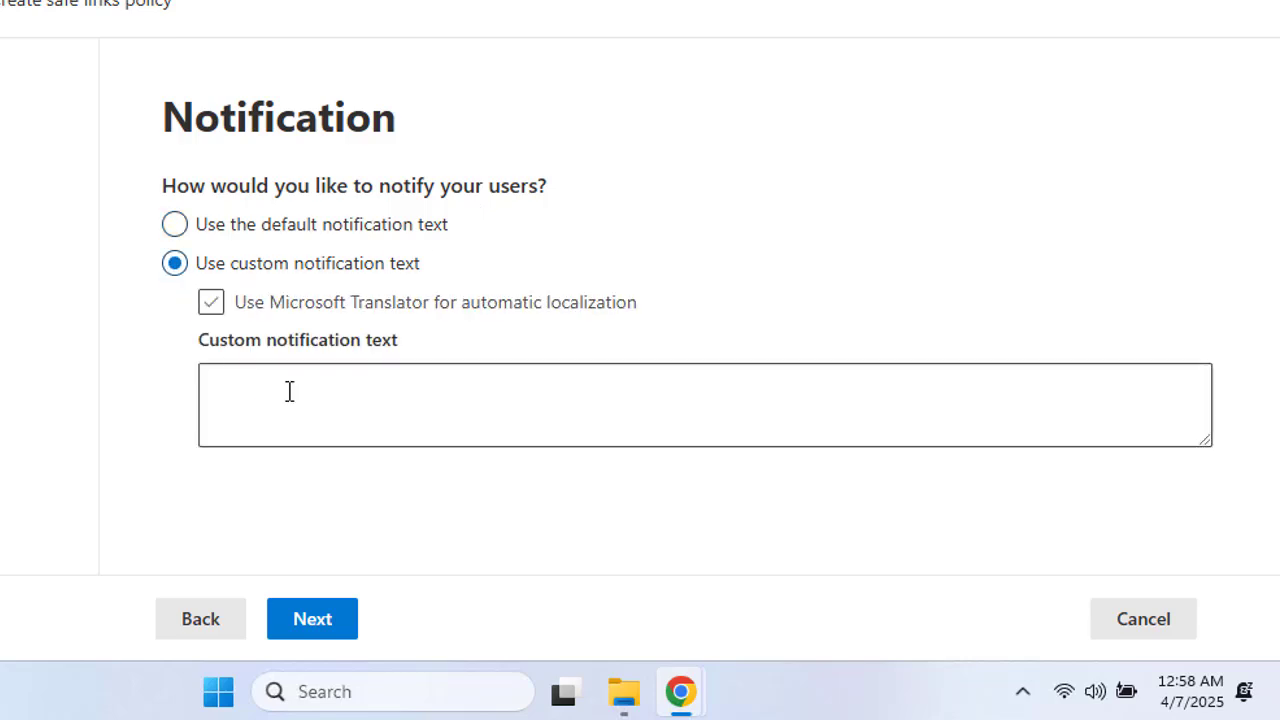
left_click(292, 390)
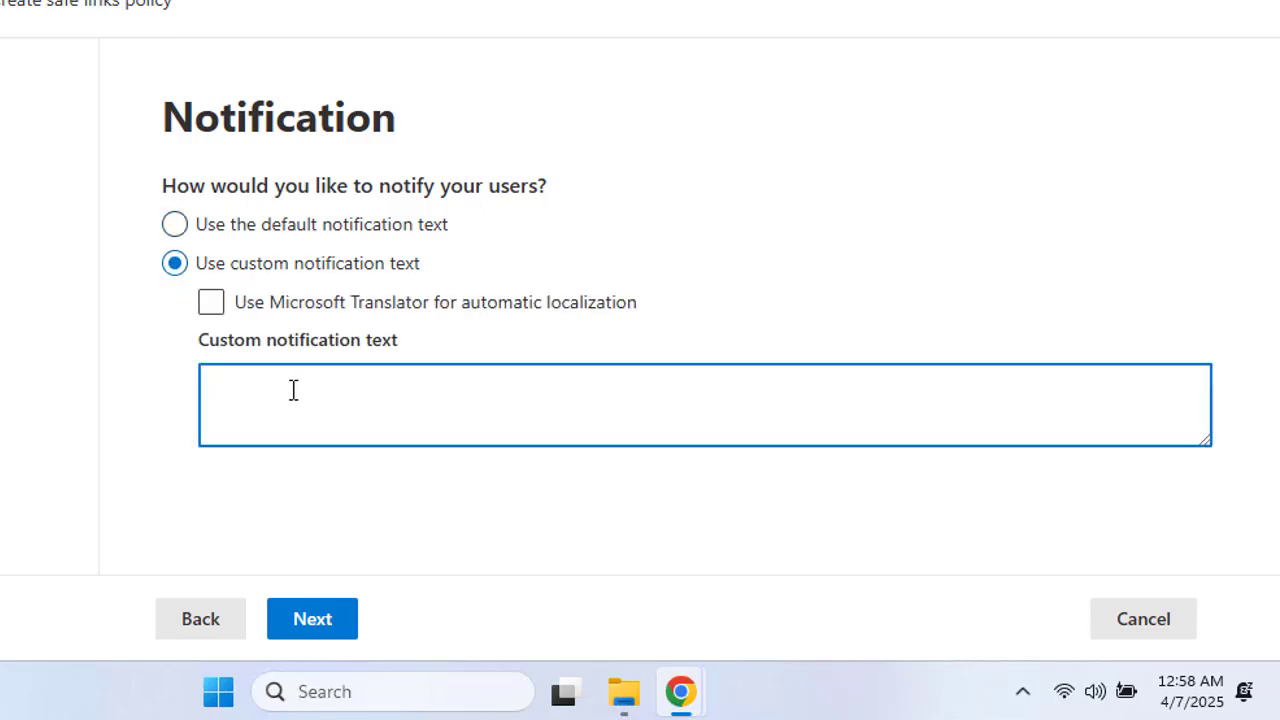
type("this ")
type("email conatis")
key("BackSpace")
key("BackSpace")
key("BackSpace")
key("BackSpace")
type("tain ")
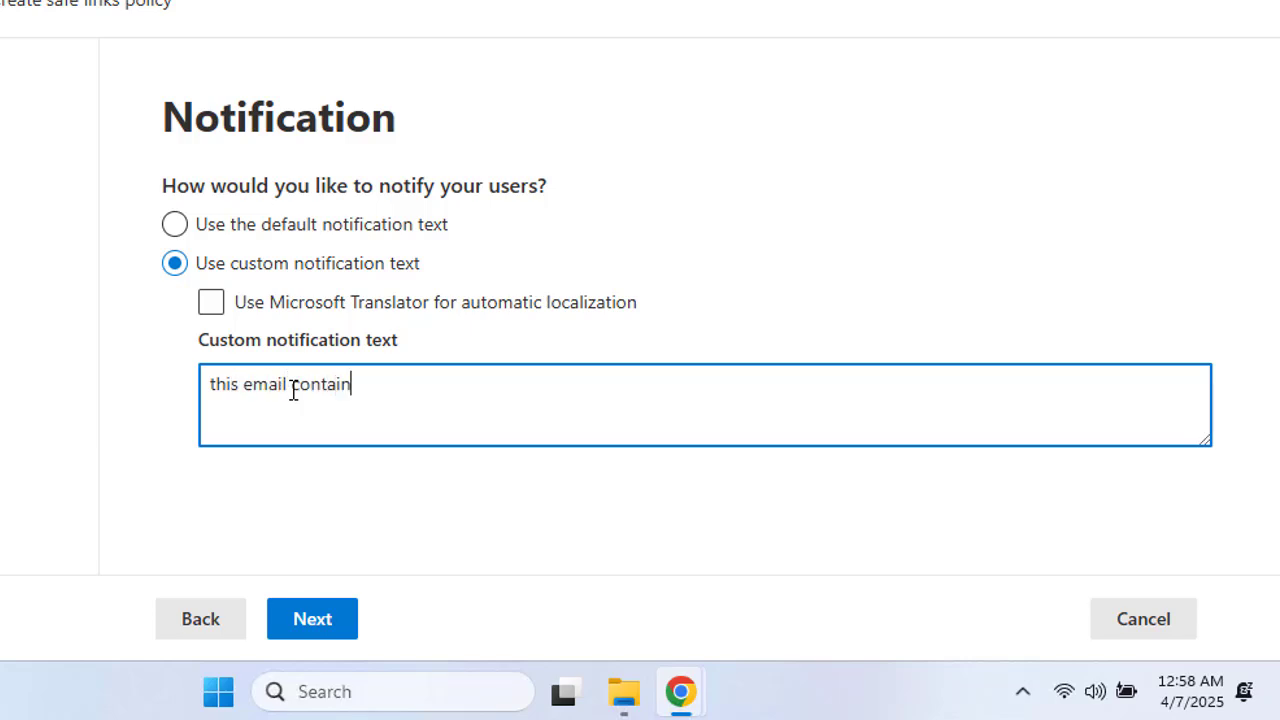
type("Malico")
key("BackSpace")
type("ious ")
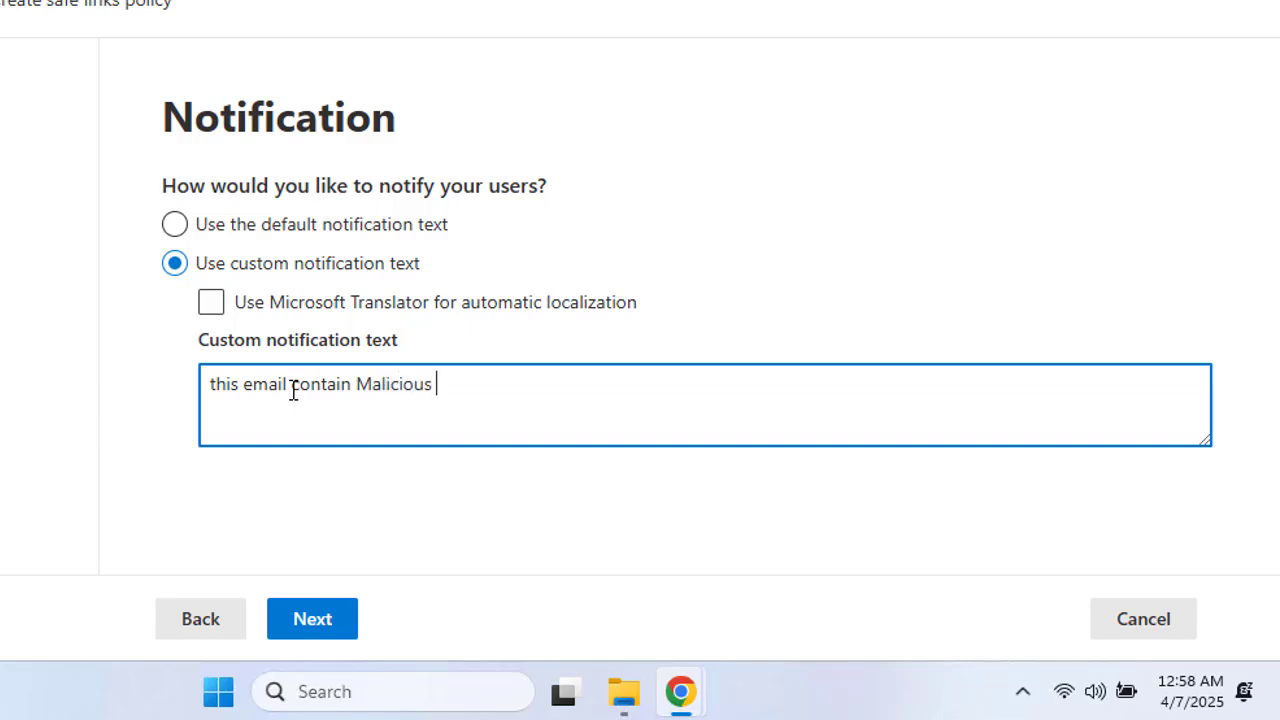
type("URLs")
- Continue to the policy review, submit the jsssl policy, and return to the Safe Links list
left_click(331, 626)
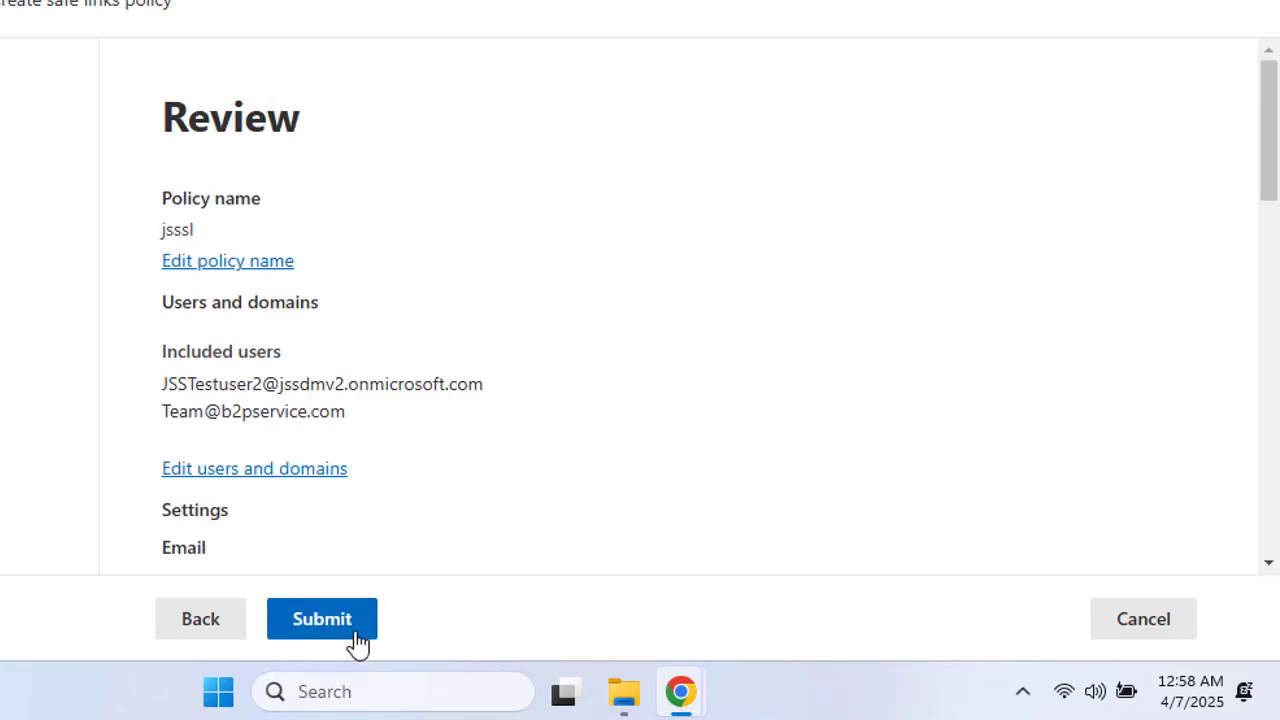
left_click(322, 622)
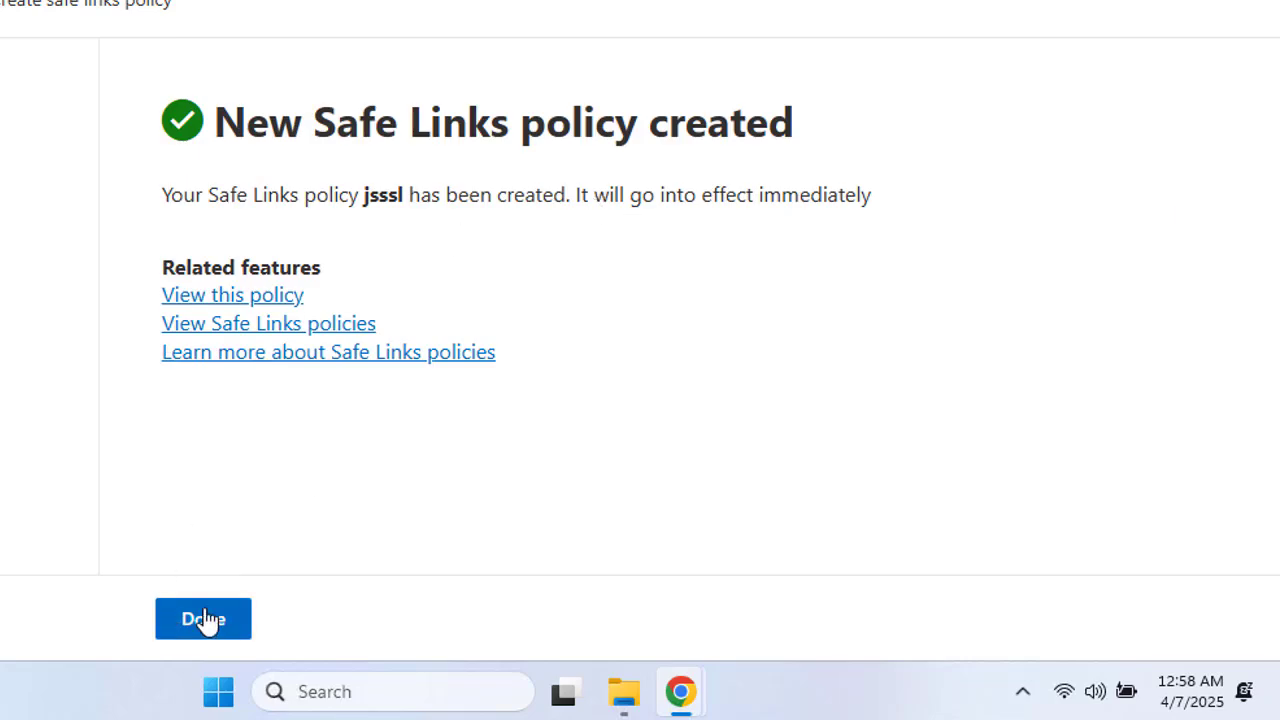
left_click(204, 619)
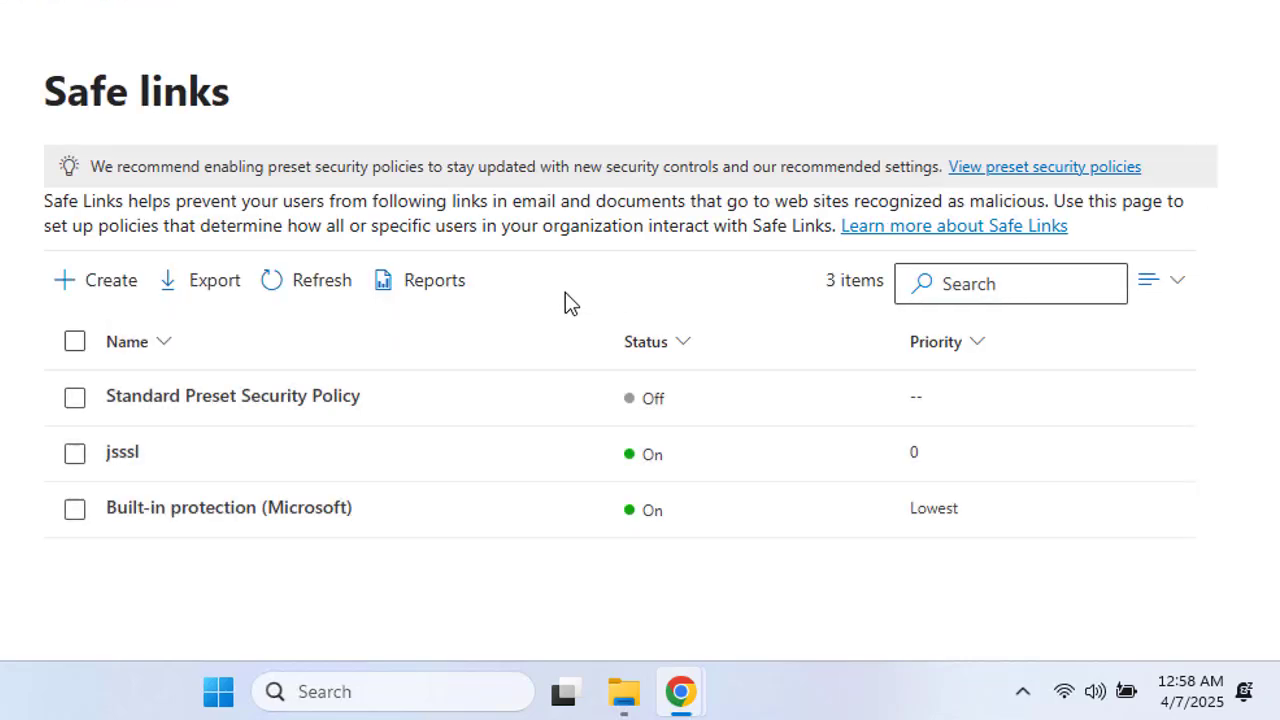